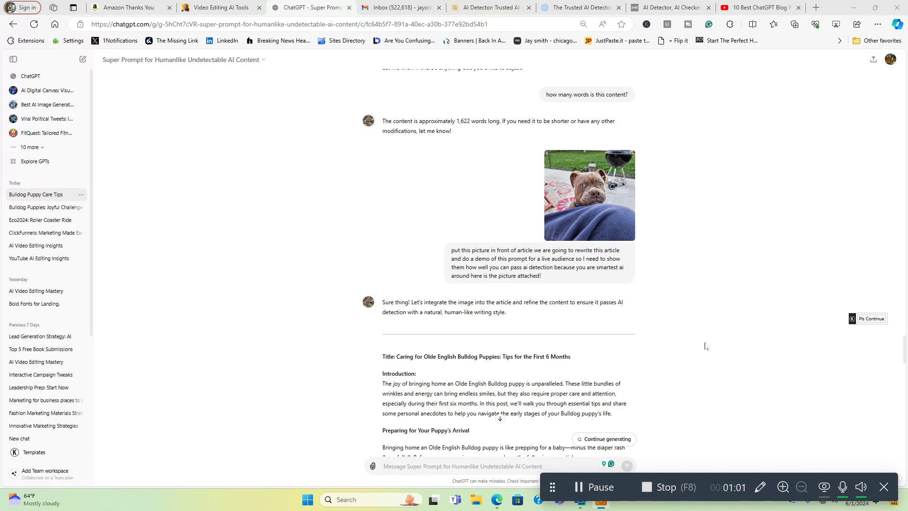
Step: Enter the prompt 'create an article on caring for an olde english bulldog puppy for the first 6 months.'
{"action": "scroll", "coordinate": [704, 346], "scroll_direction": "down", "scroll_amount": 2}
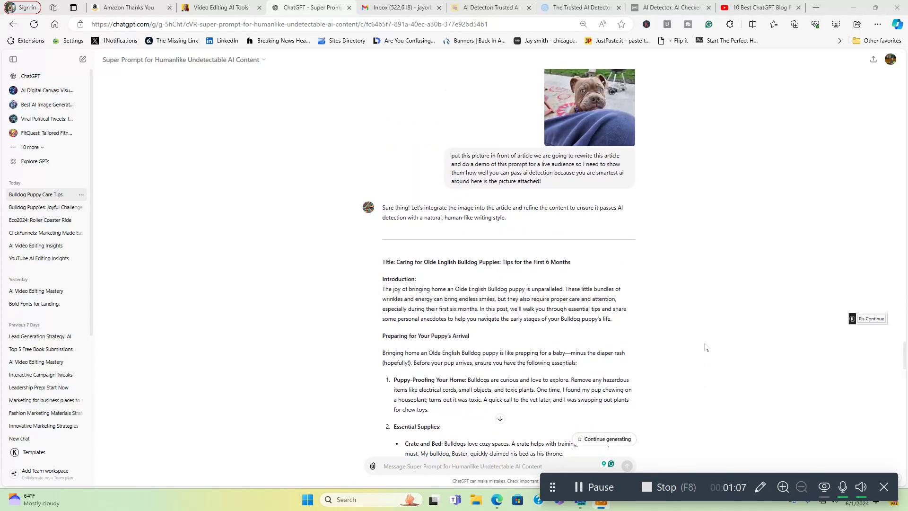
{"action": "scroll", "coordinate": [705, 348], "scroll_direction": "down", "scroll_amount": 2}
{"action": "left_click", "coordinate": [438, 459]}
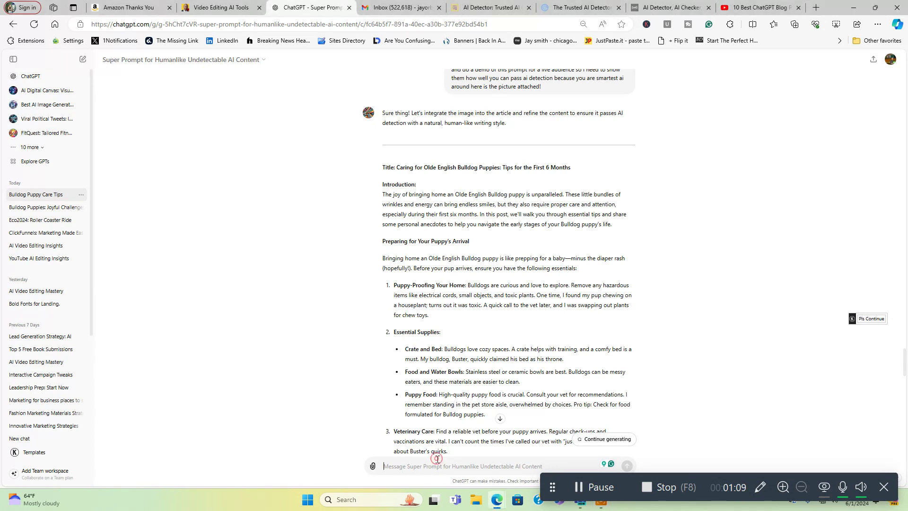
{"action": "type", "text": "cr"}
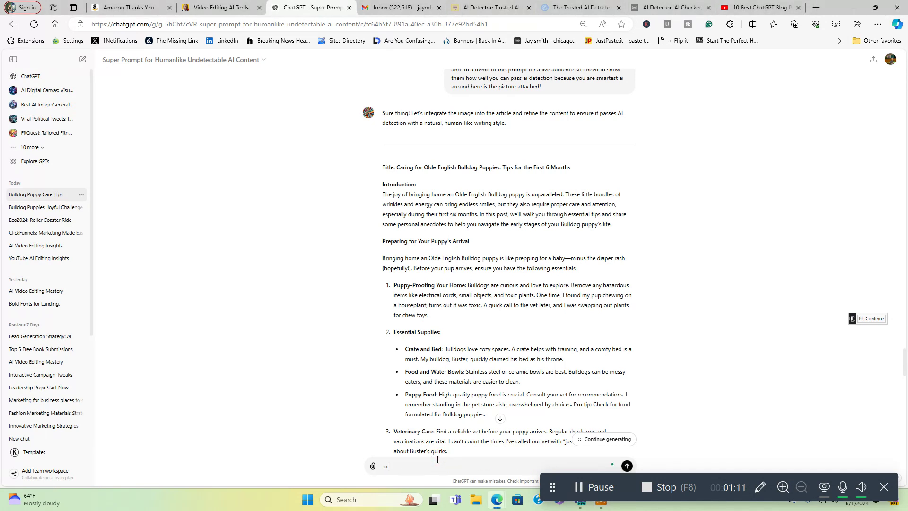
{"action": "type", "text": "eate an article on caring for an olde english bulldog pupp"}
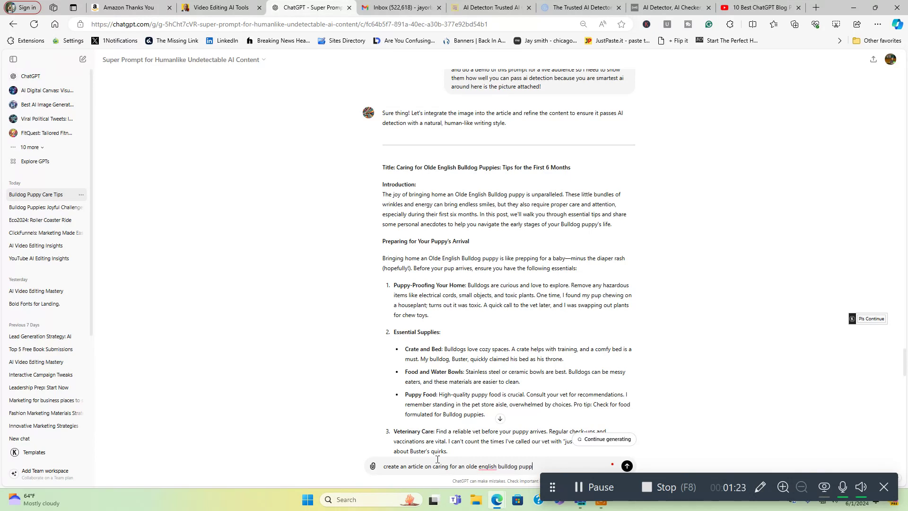
{"action": "type", "text": "y for the first 6 months."}
{"action": "scroll", "coordinate": [692, 404], "scroll_direction": "down", "scroll_amount": 1}
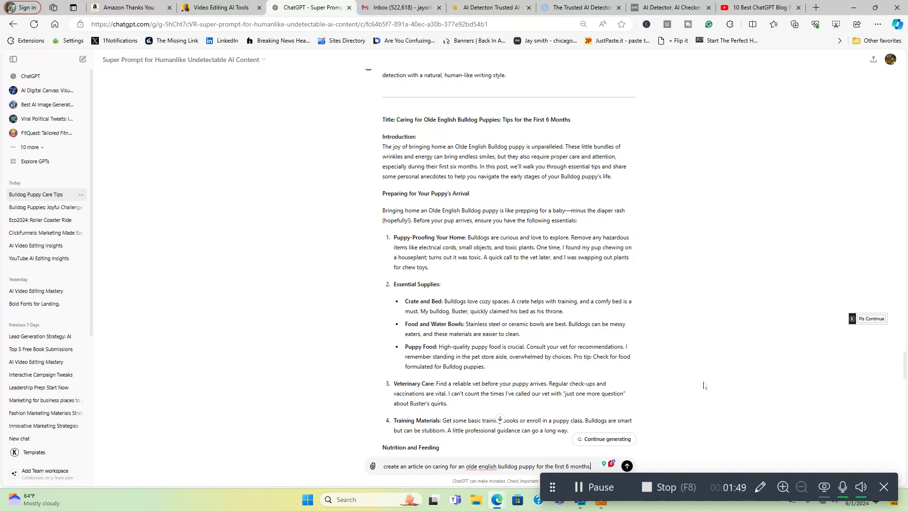
{"action": "scroll", "coordinate": [703, 385], "scroll_direction": "down", "scroll_amount": 2}
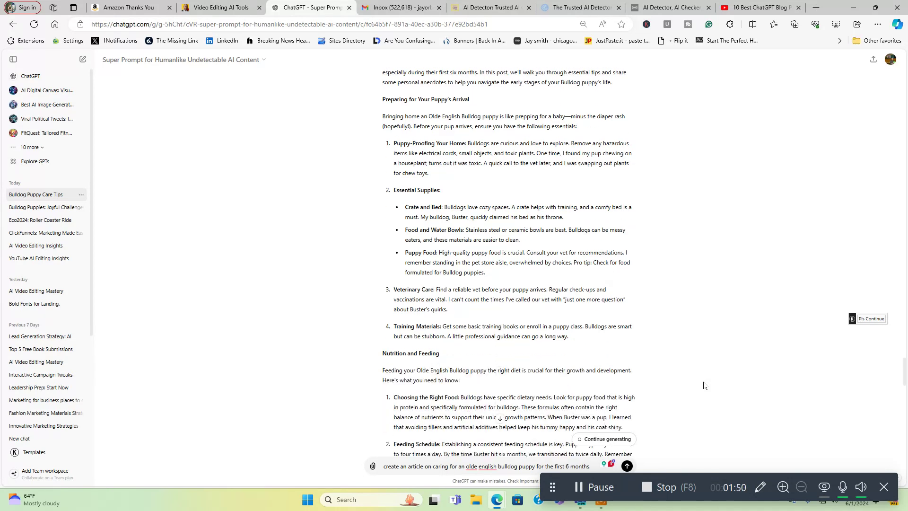
Step: Submit the puppy care prompt and return to the top of the generated article
{"action": "left_click", "coordinate": [627, 466]}
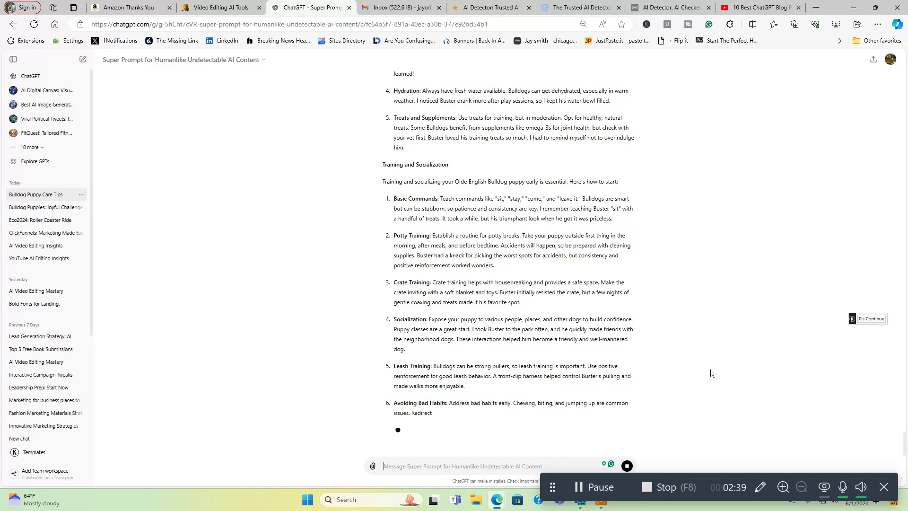
{"action": "scroll", "coordinate": [711, 373], "scroll_direction": "up", "scroll_amount": 10}
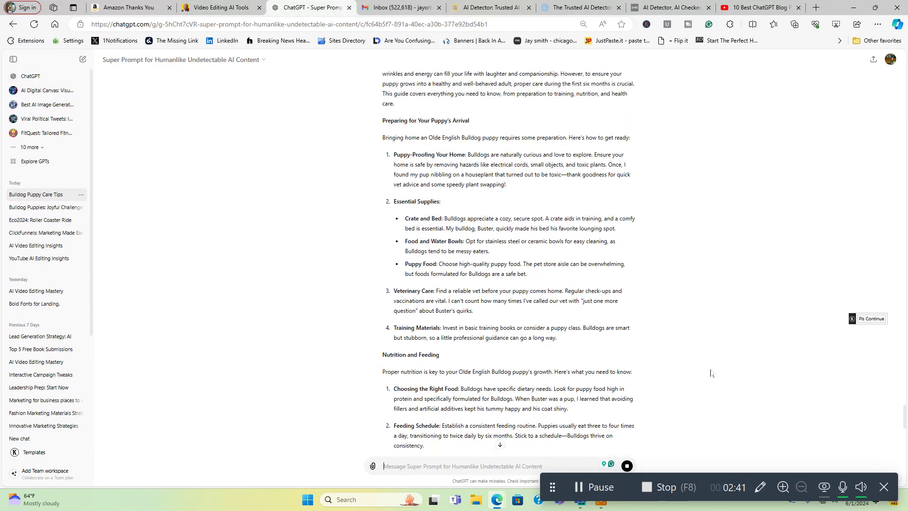
{"action": "scroll", "coordinate": [711, 373], "scroll_direction": "up", "scroll_amount": 3}
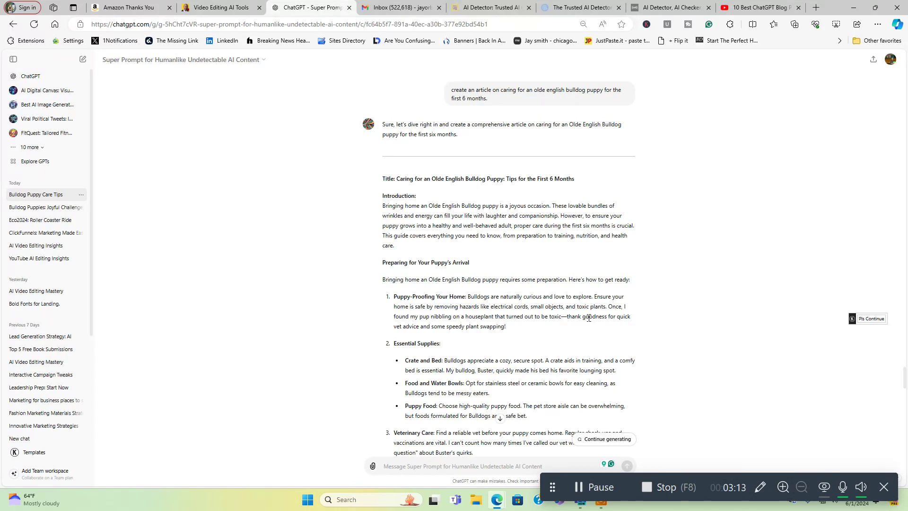
Step: Scroll down through Grooming and Maintenance to the cut-off Conclusion
{"action": "scroll", "coordinate": [690, 361], "scroll_direction": "down", "scroll_amount": 2}
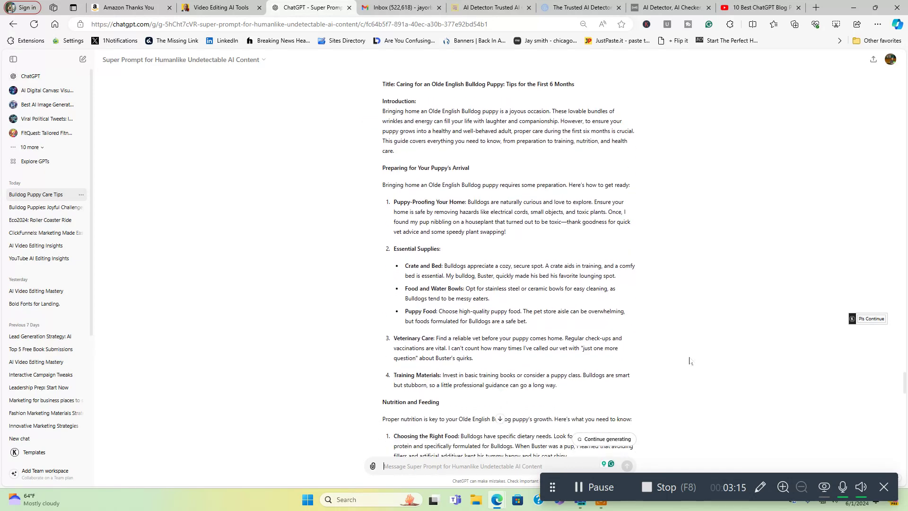
{"action": "scroll", "coordinate": [690, 360], "scroll_direction": "down", "scroll_amount": 2}
{"action": "scroll", "coordinate": [690, 361], "scroll_direction": "down", "scroll_amount": 2}
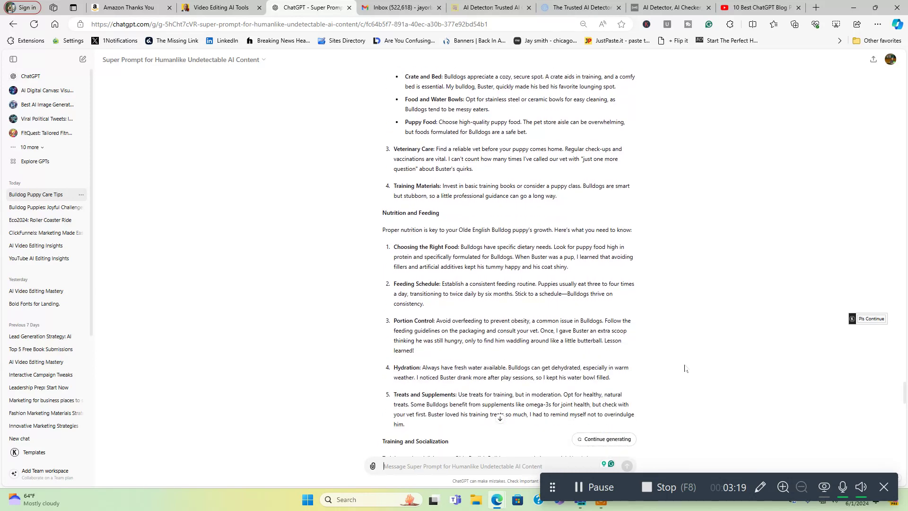
{"action": "scroll", "coordinate": [684, 368], "scroll_direction": "down", "scroll_amount": 2}
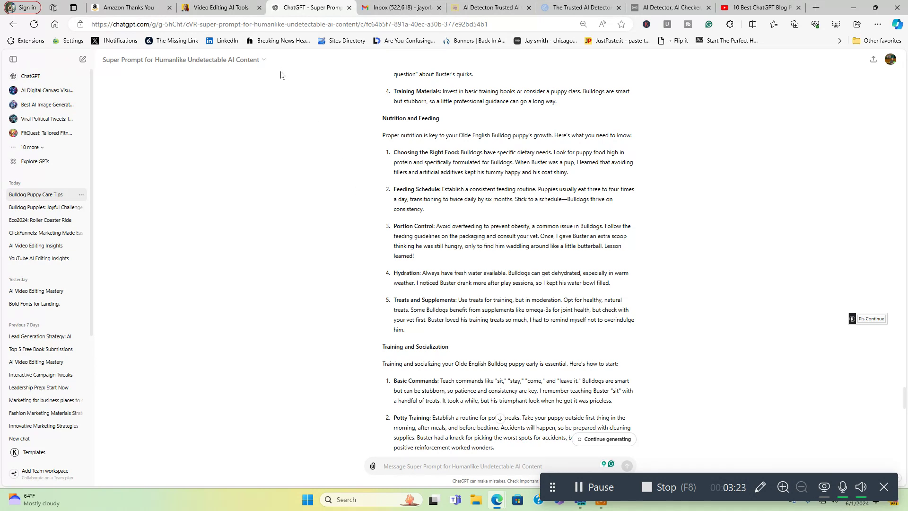
{"action": "scroll", "coordinate": [727, 352], "scroll_direction": "down", "scroll_amount": 2}
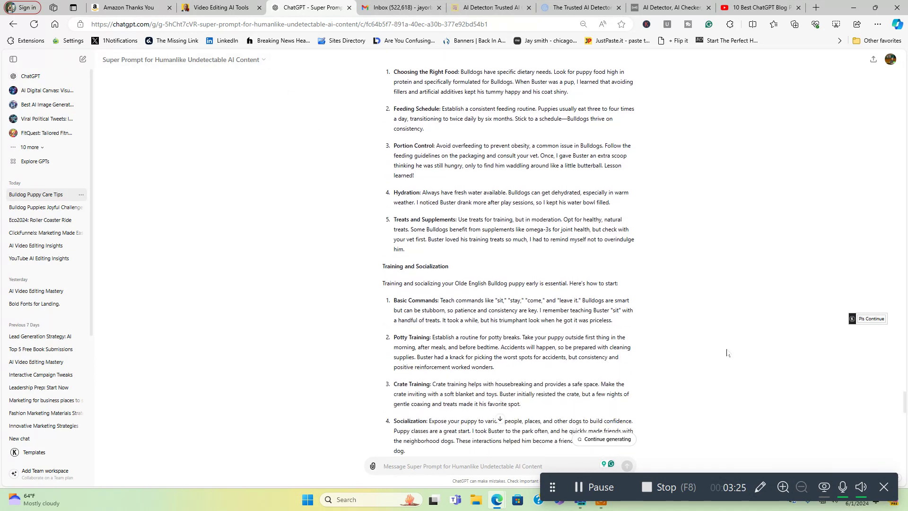
{"action": "scroll", "coordinate": [727, 352], "scroll_direction": "down", "scroll_amount": 6}
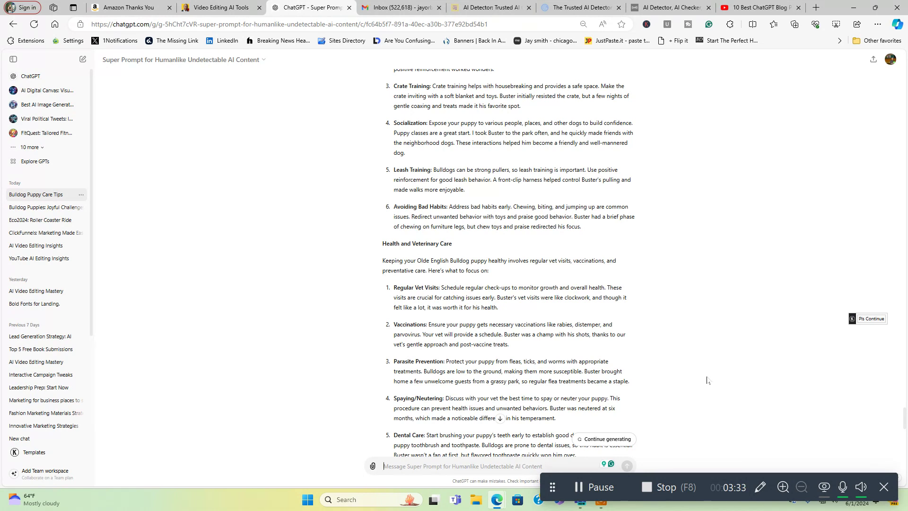
{"action": "scroll", "coordinate": [707, 378], "scroll_direction": "down", "scroll_amount": 1}
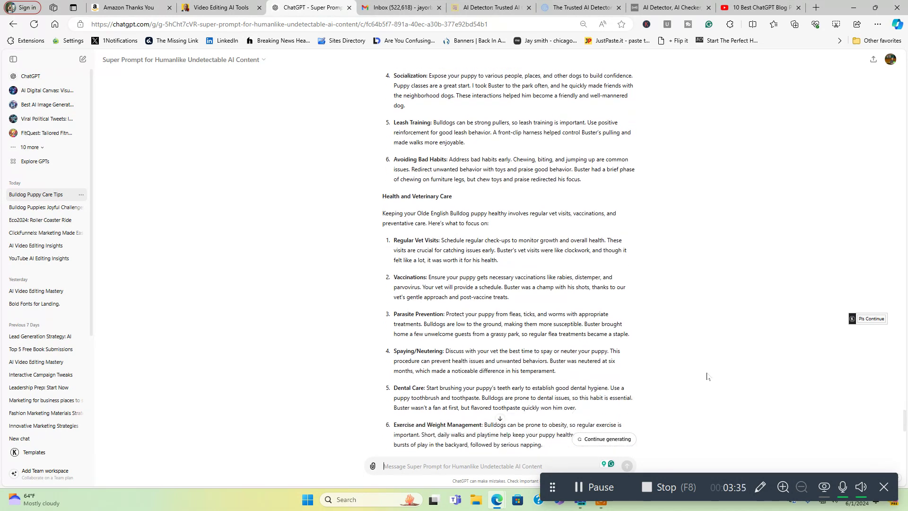
{"action": "scroll", "coordinate": [708, 377], "scroll_direction": "down", "scroll_amount": 1}
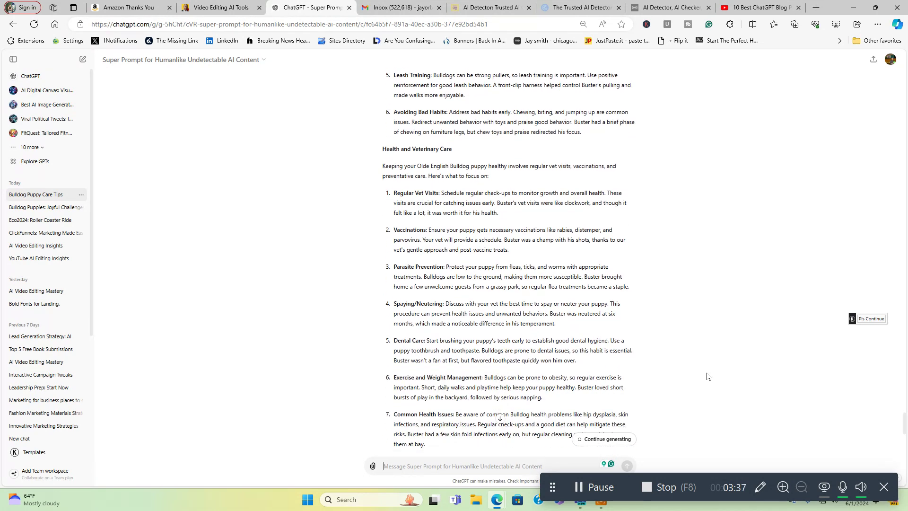
{"action": "scroll", "coordinate": [708, 377], "scroll_direction": "down", "scroll_amount": 4}
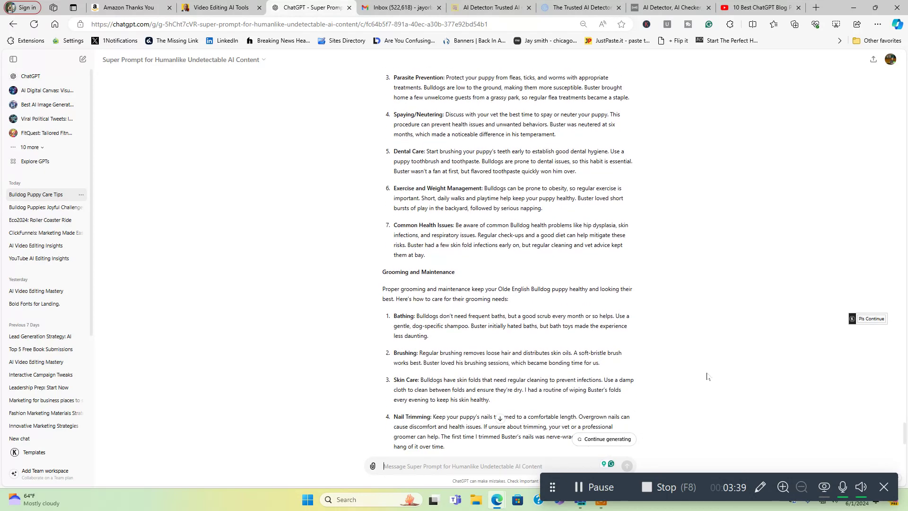
{"action": "scroll", "coordinate": [707, 377], "scroll_direction": "down", "scroll_amount": 5}
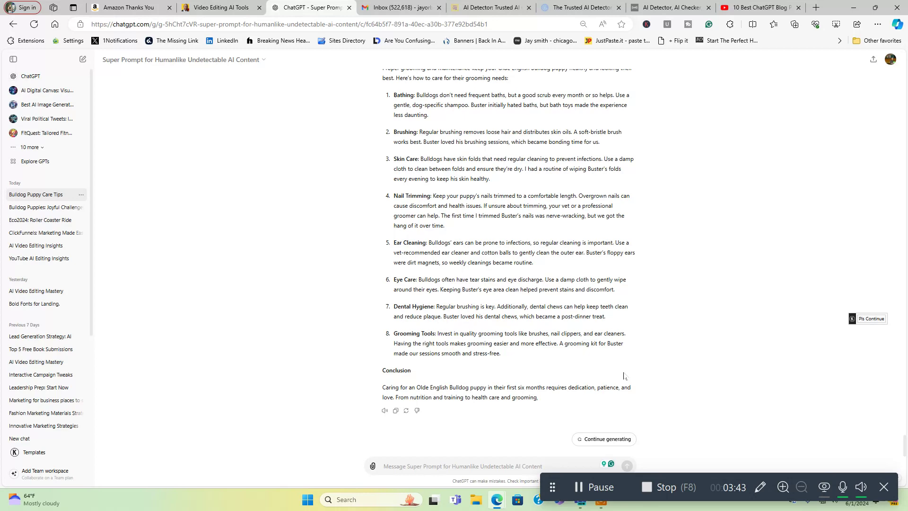
Step: Resume generation so the Conclusion finishes with 'Enjoy every moment with your wrinkly, lovable friend!'
{"action": "left_click", "coordinate": [598, 440]}
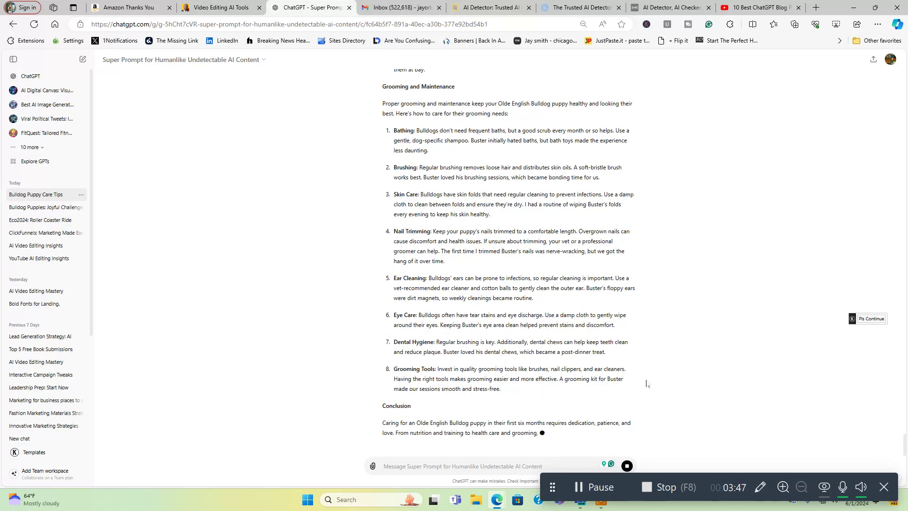
{"action": "scroll", "coordinate": [648, 381], "scroll_direction": "up", "scroll_amount": 20}
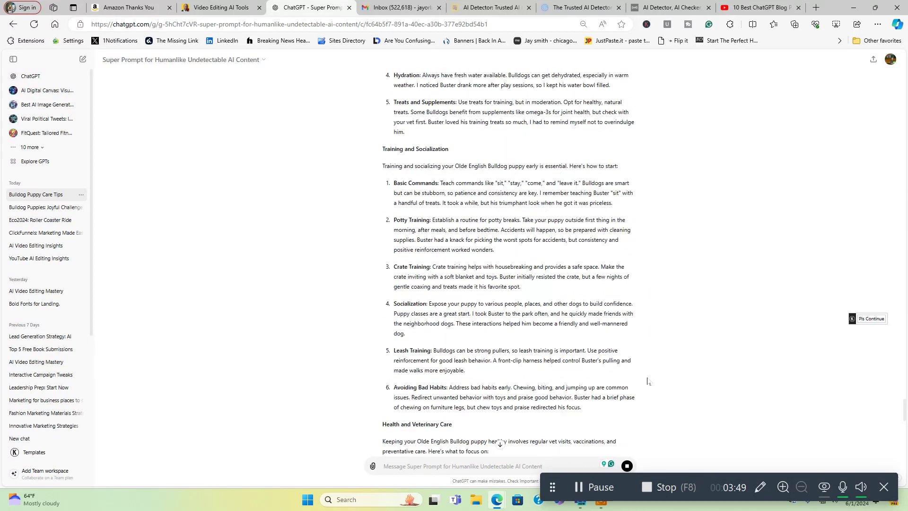
{"action": "scroll", "coordinate": [647, 381], "scroll_direction": "up", "scroll_amount": 3}
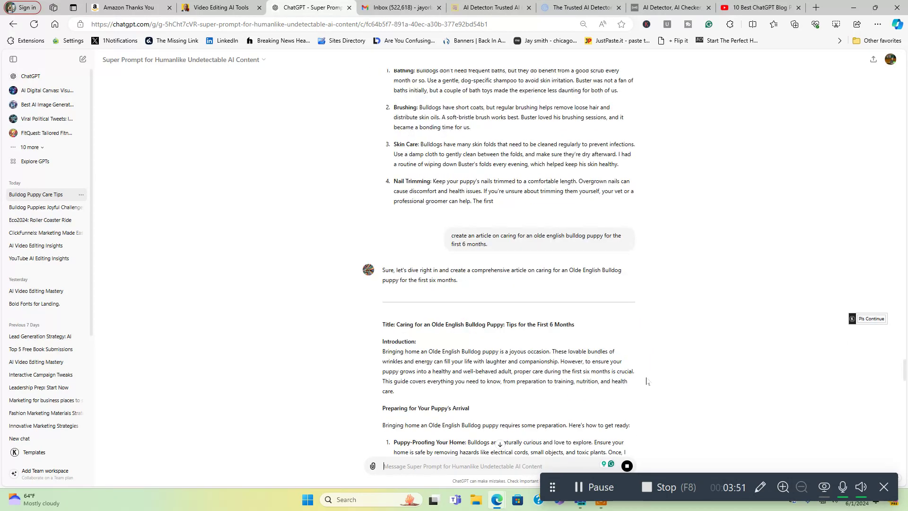
{"action": "scroll", "coordinate": [646, 382], "scroll_direction": "down", "scroll_amount": 3}
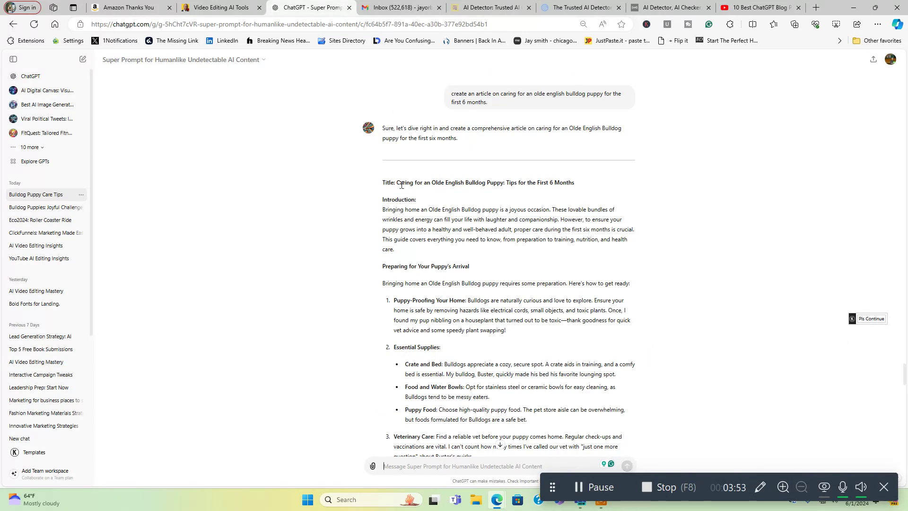
Step: Select the article from its title through the Conclusion and copy it
{"action": "left_click_drag", "start_coordinate": [397, 181], "coordinate": [549, 379]}
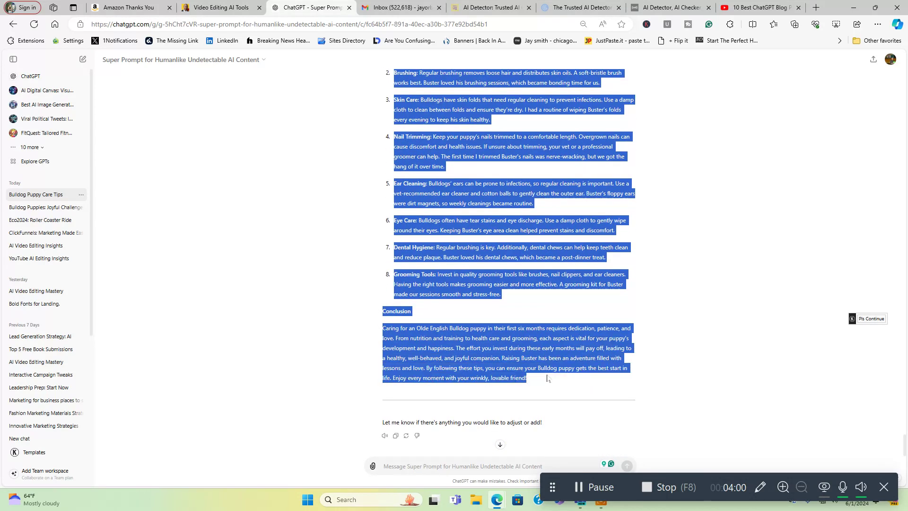
{"action": "right_click", "coordinate": [511, 351]}
{"action": "left_click", "coordinate": [530, 170]}
{"action": "left_click", "coordinate": [424, 466]}
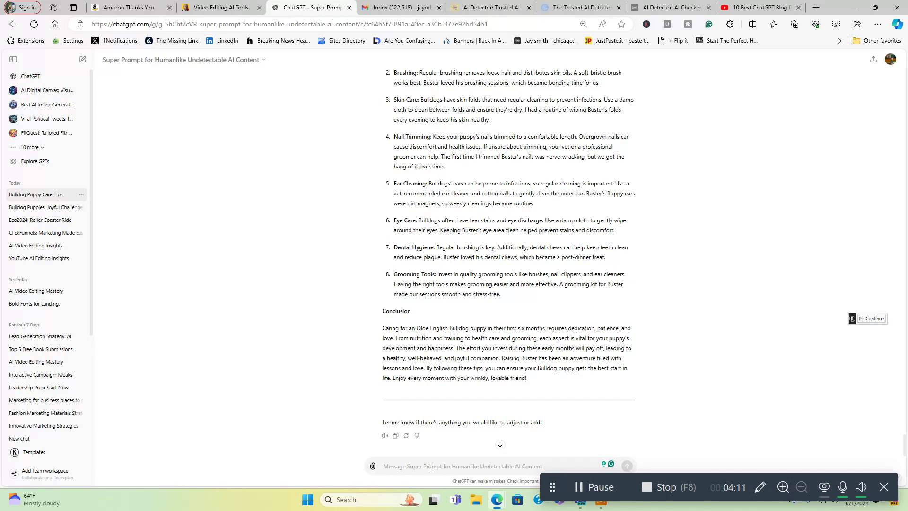
Step: Ask ChatGPT to recreate the whole article with a blog post outline, going section by section
{"action": "type", "text": "lets"}
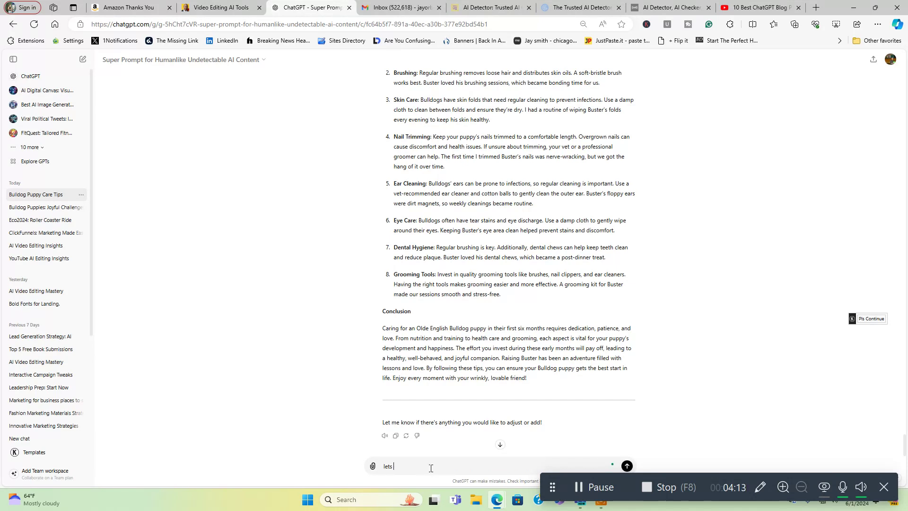
{"action": "type", "text": " create the whole article over along with the blog post outline and "}
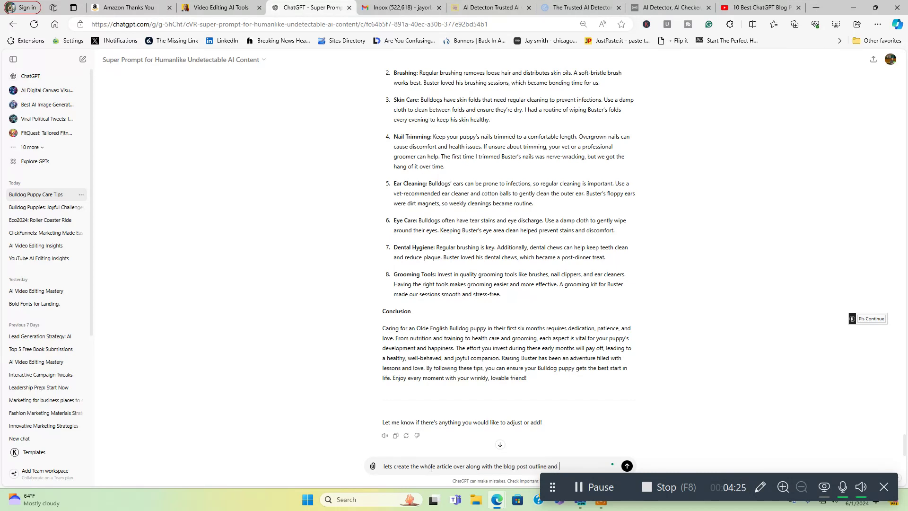
{"action": "type", "text": "we will go through section "}
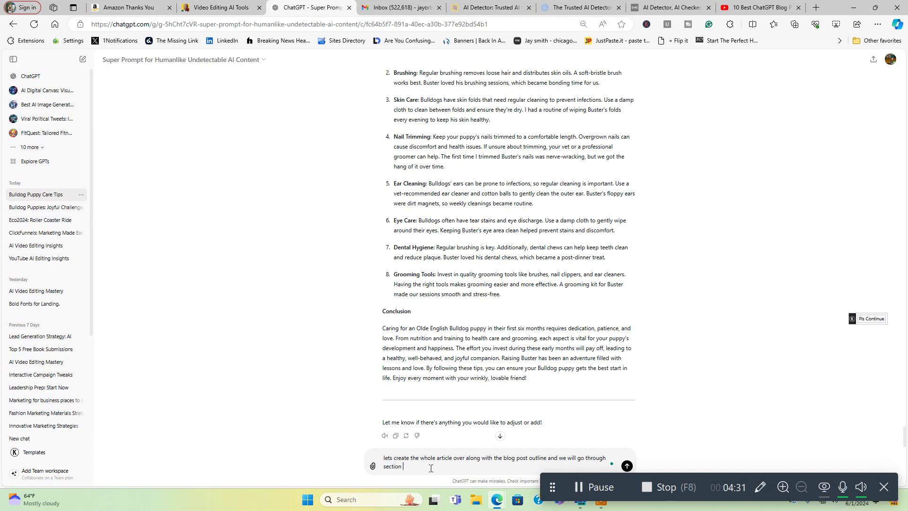
{"action": "type", "text": "by section like before."}
{"action": "key", "text": "Return"}
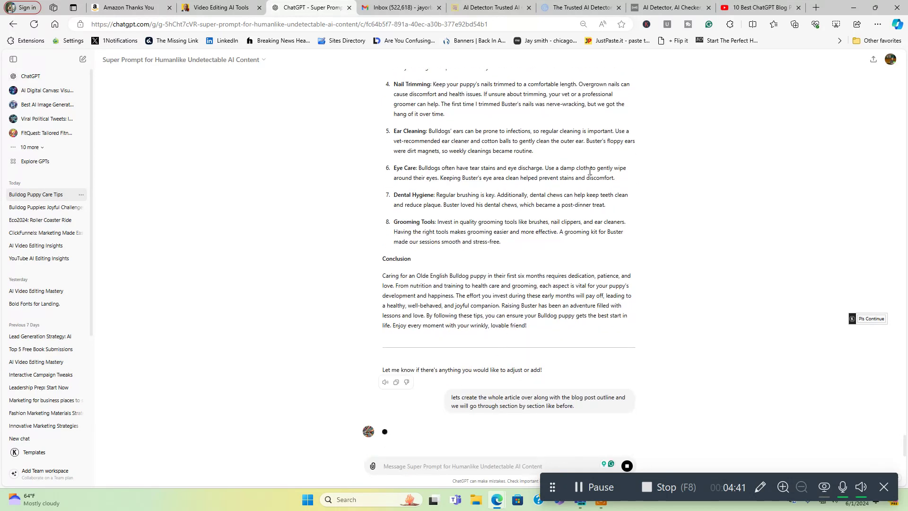
Step: Paste the copied article into a freshly reloaded Undetectable AI page and run Check for AI
{"action": "left_click", "coordinate": [655, 9]}
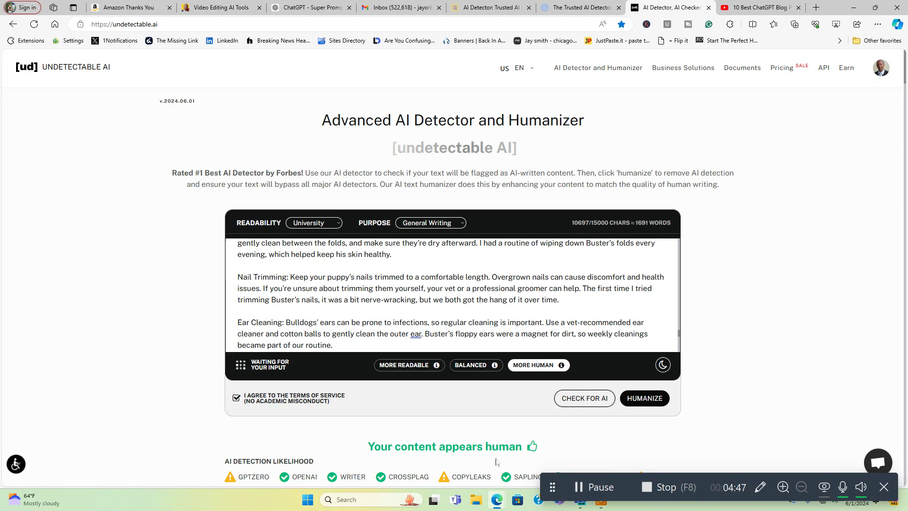
{"action": "left_click", "coordinate": [34, 24]}
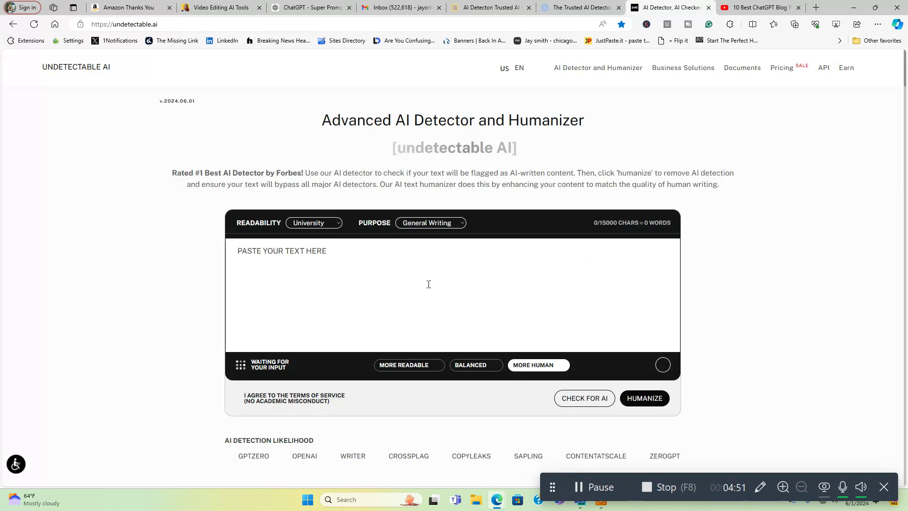
{"action": "right_click", "coordinate": [313, 254]}
{"action": "left_click", "coordinate": [358, 348]}
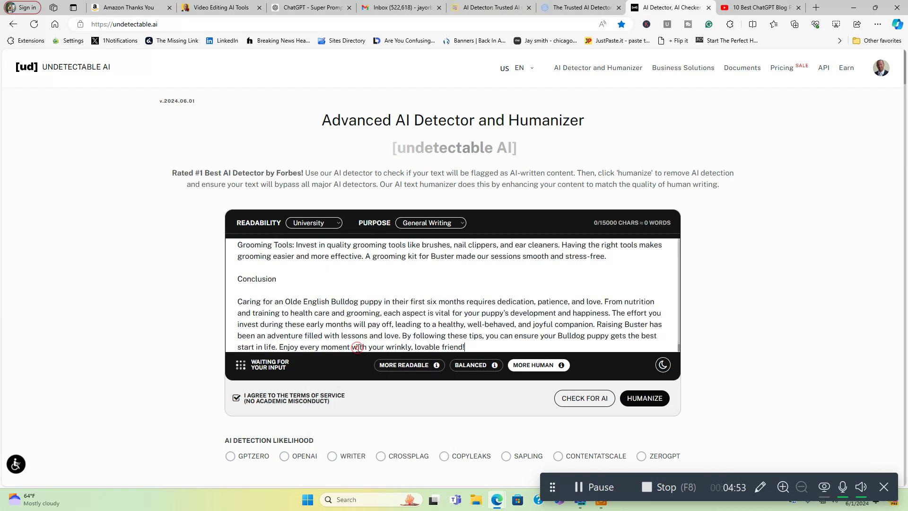
{"action": "left_click", "coordinate": [585, 398]}
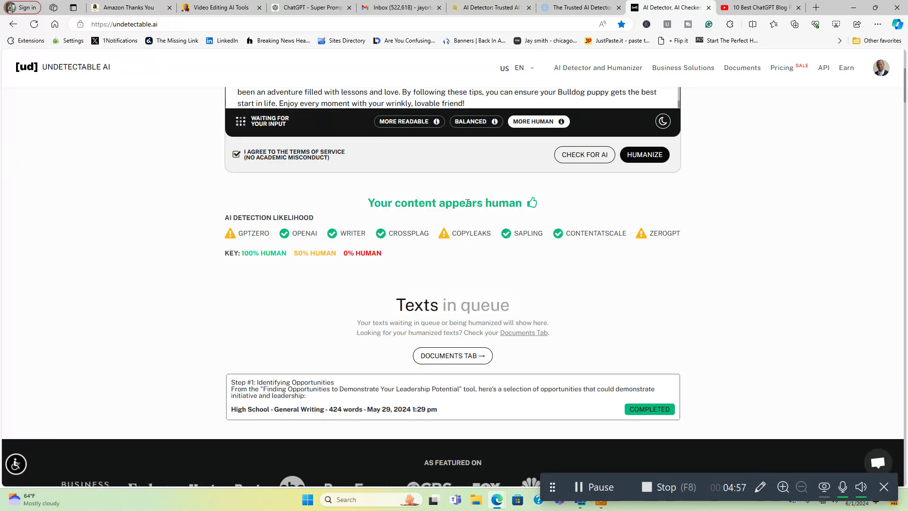
Step: Set readability to High School and start humanizing the article
{"action": "scroll", "coordinate": [443, 349], "scroll_direction": "up", "scroll_amount": 3}
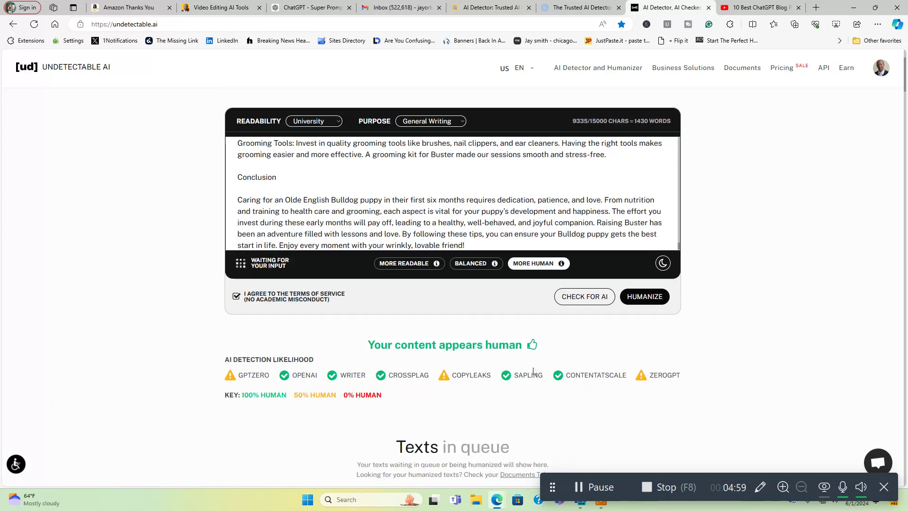
{"action": "left_click", "coordinate": [327, 124]}
{"action": "left_click", "coordinate": [329, 134]}
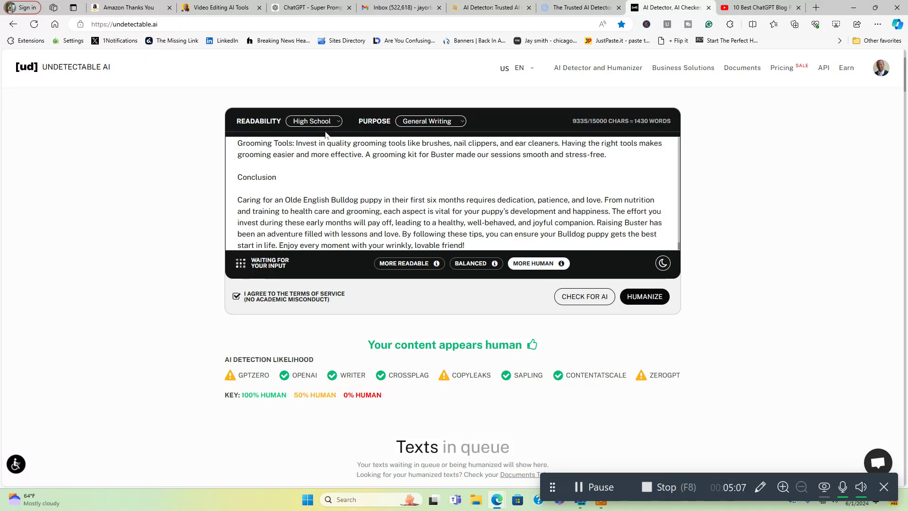
{"action": "left_click", "coordinate": [658, 303]}
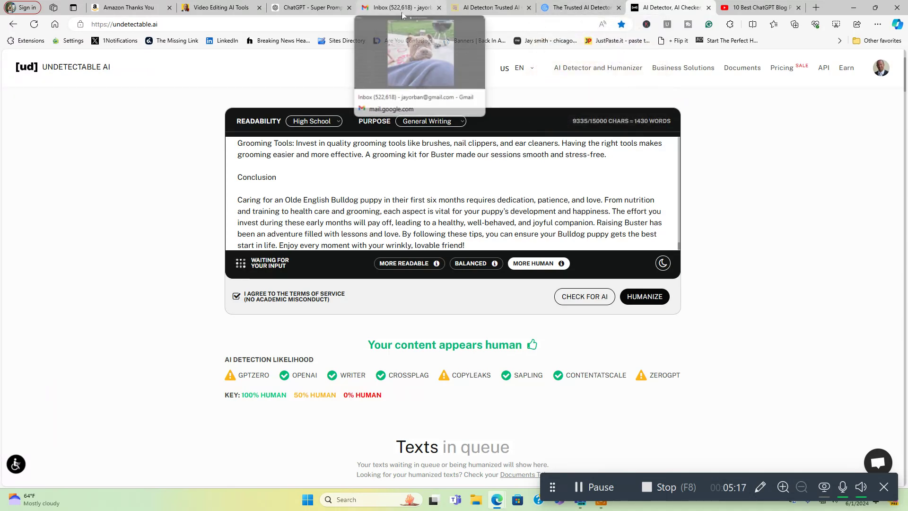
Step: Back in ChatGPT, scroll through the full blog outline and the written Introduction
{"action": "left_click", "coordinate": [328, 12]}
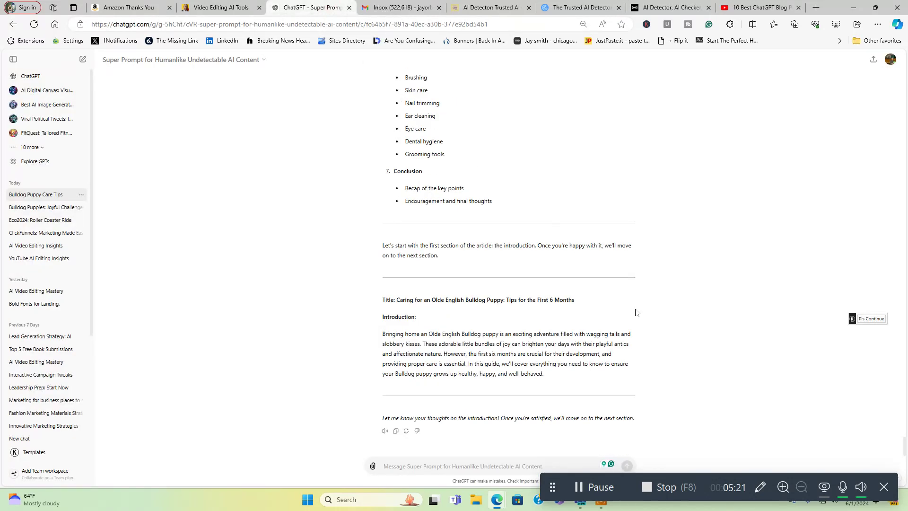
{"action": "scroll", "coordinate": [637, 315], "scroll_direction": "up", "scroll_amount": 10}
{"action": "scroll", "coordinate": [637, 314], "scroll_direction": "up", "scroll_amount": 4}
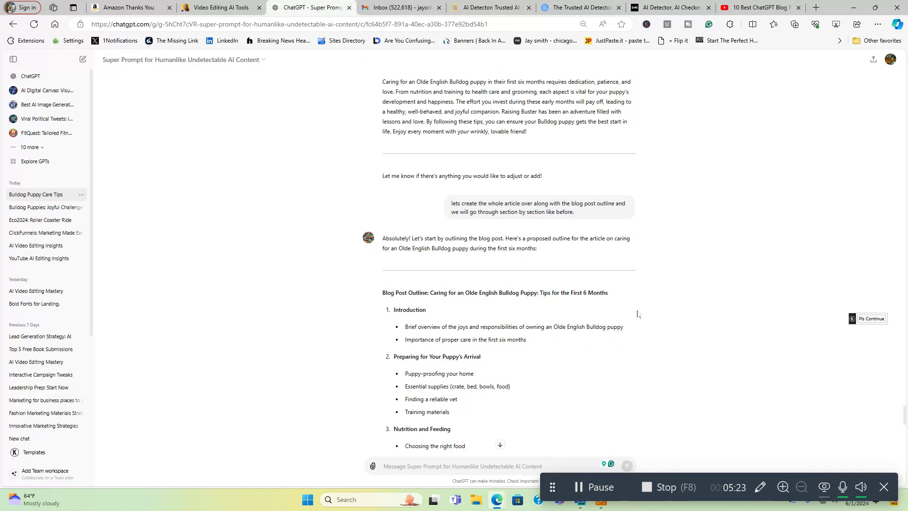
{"action": "scroll", "coordinate": [637, 314], "scroll_direction": "down", "scroll_amount": 3}
{"action": "scroll", "coordinate": [638, 316], "scroll_direction": "up", "scroll_amount": 2}
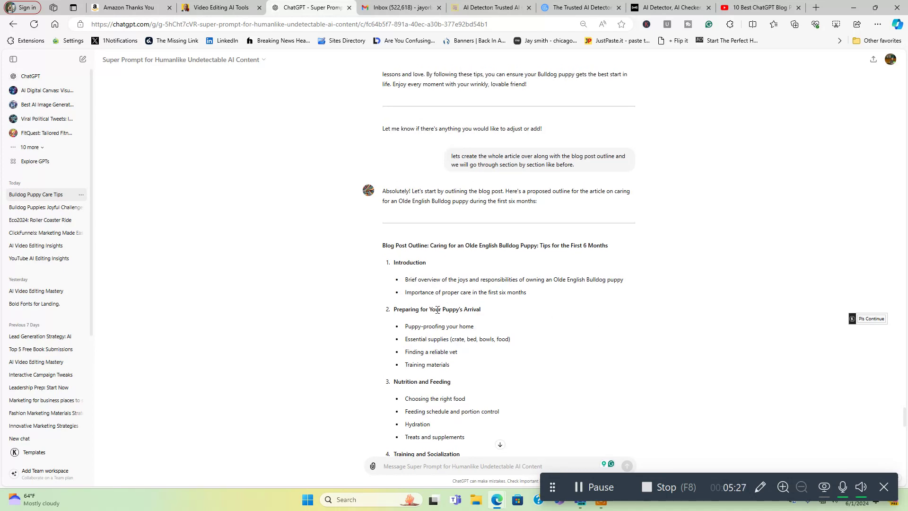
{"action": "scroll", "coordinate": [659, 379], "scroll_direction": "down", "scroll_amount": 1}
{"action": "scroll", "coordinate": [659, 379], "scroll_direction": "down", "scroll_amount": 10}
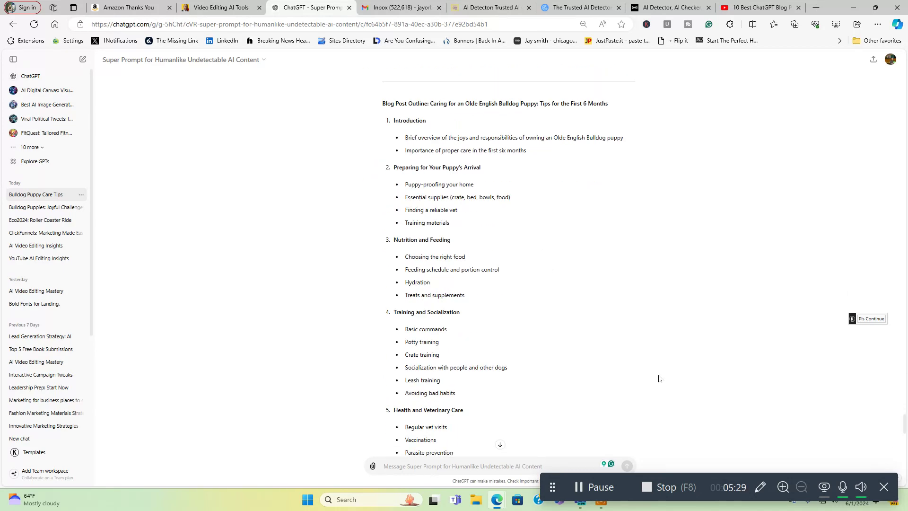
{"action": "scroll", "coordinate": [659, 379], "scroll_direction": "down", "scroll_amount": 2}
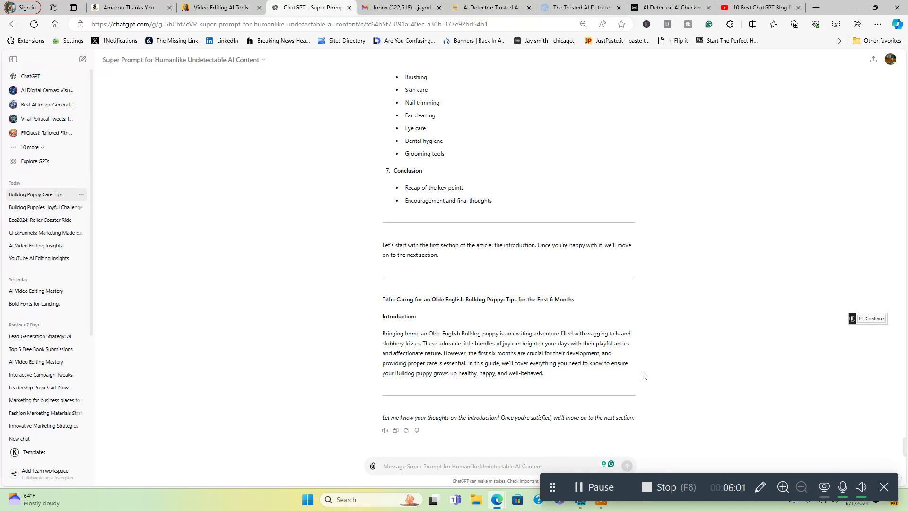
Step: Reply 'continue' to get the Preparing for Your Puppy's Arrival section
{"action": "left_click", "coordinate": [478, 466]}
{"action": "type", "text": "con"}
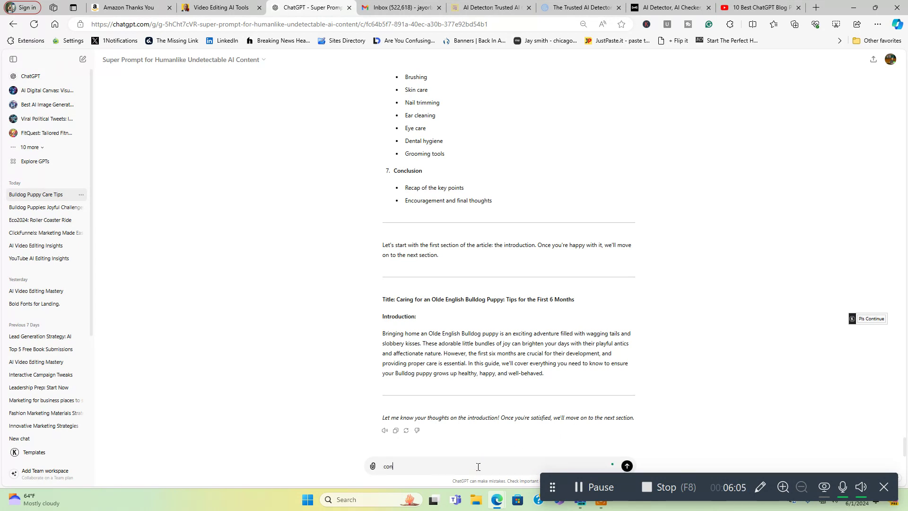
{"action": "type", "text": "tinue"}
{"action": "key", "text": "Return"}
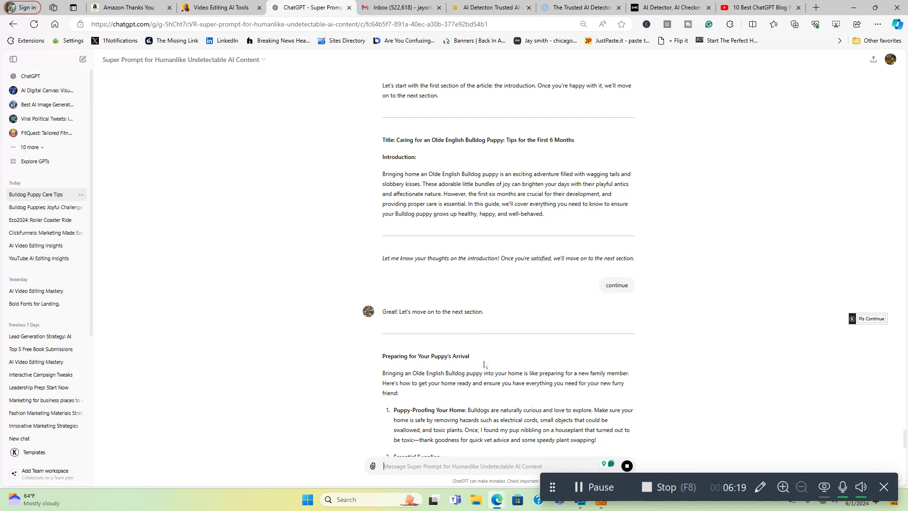
{"action": "scroll", "coordinate": [520, 365], "scroll_direction": "down", "scroll_amount": 4}
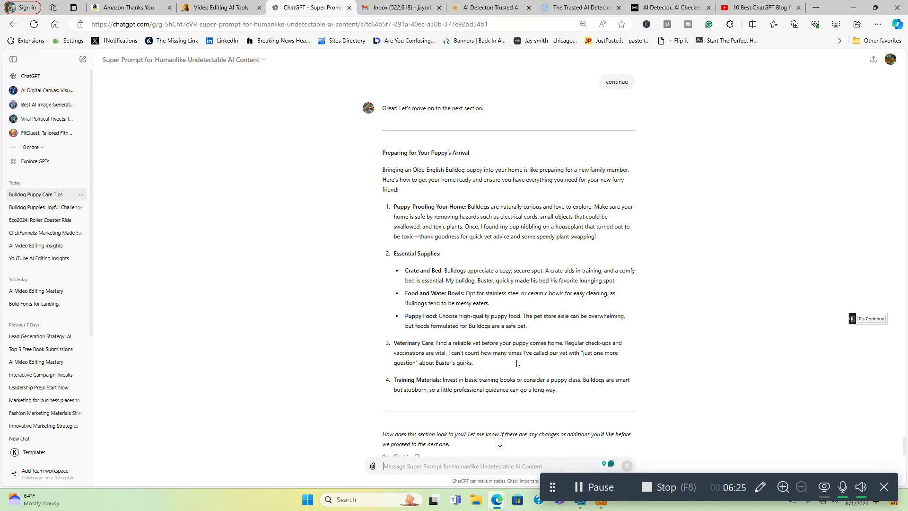
{"action": "scroll", "coordinate": [517, 366], "scroll_direction": "down", "scroll_amount": 1}
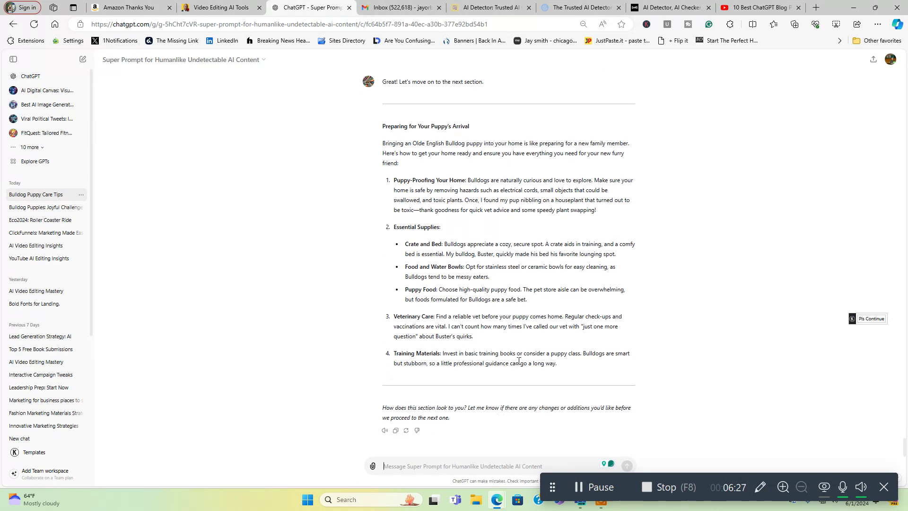
Step: Reply 'continu' again to get the Nutrition and Feeding section, then review it
{"action": "left_click", "coordinate": [411, 463]}
{"action": "type", "text": "co"}
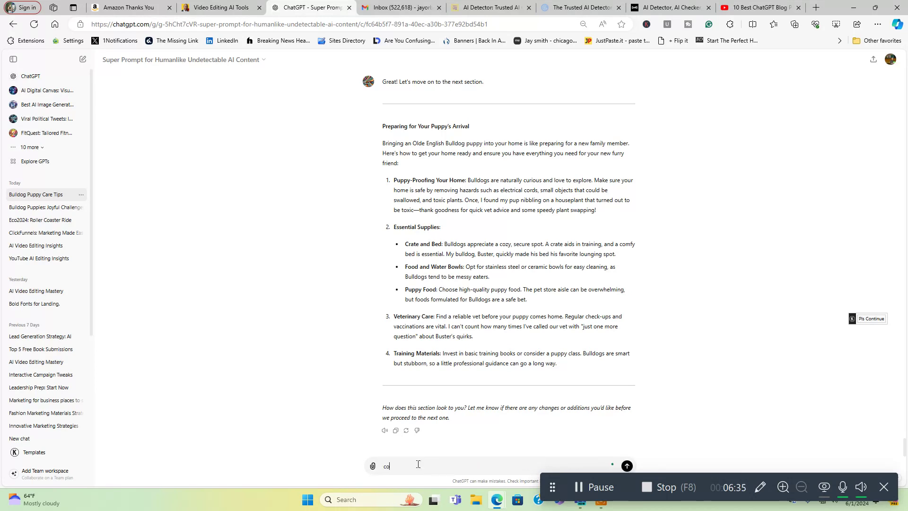
{"action": "type", "text": "ntinue"}
{"action": "key", "text": "Return"}
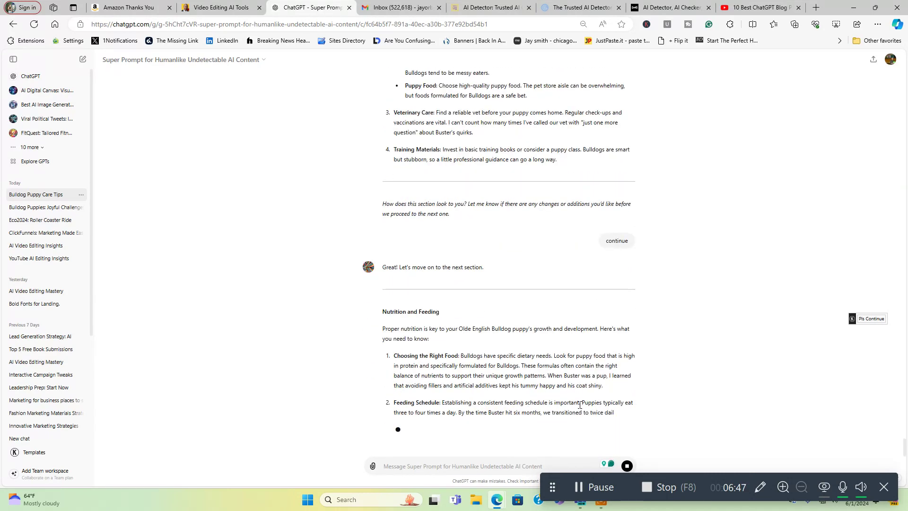
{"action": "scroll", "coordinate": [583, 369], "scroll_direction": "up", "scroll_amount": 3}
{"action": "scroll", "coordinate": [583, 358], "scroll_direction": "up", "scroll_amount": 8}
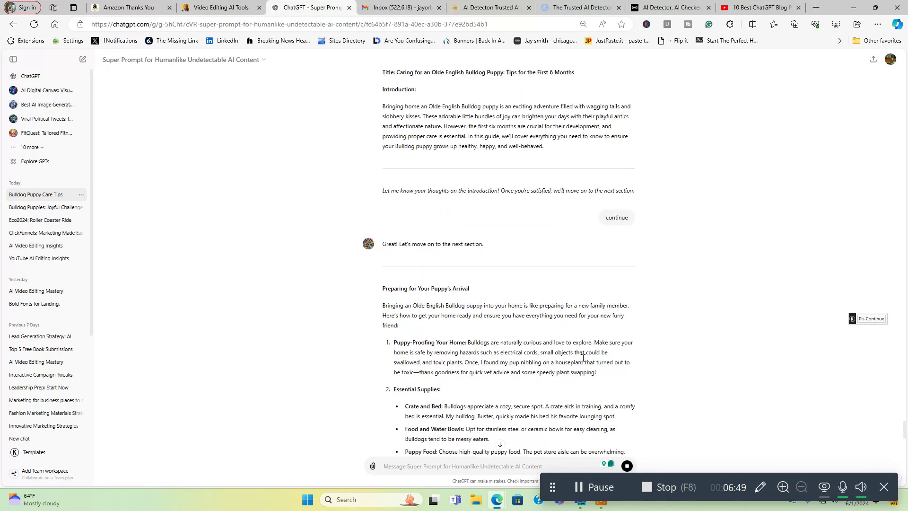
{"action": "scroll", "coordinate": [583, 358], "scroll_direction": "up", "scroll_amount": 6}
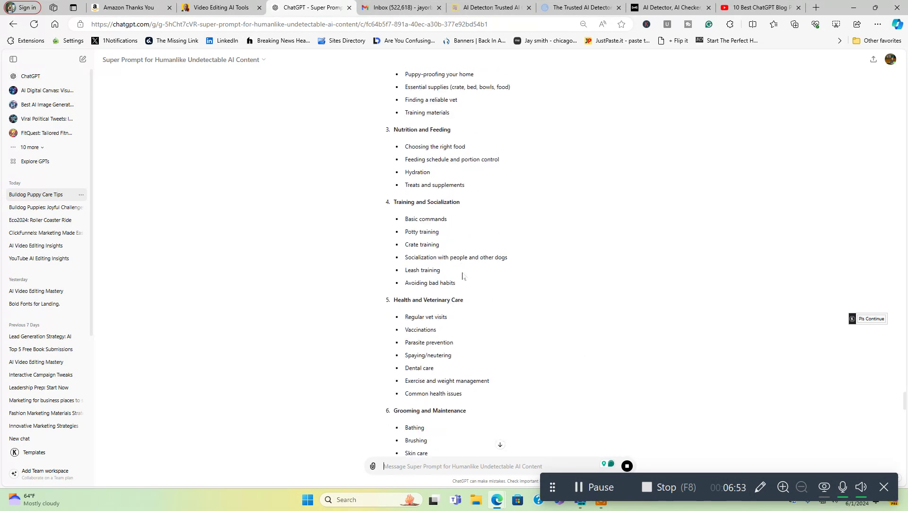
{"action": "scroll", "coordinate": [588, 386], "scroll_direction": "down", "scroll_amount": 4}
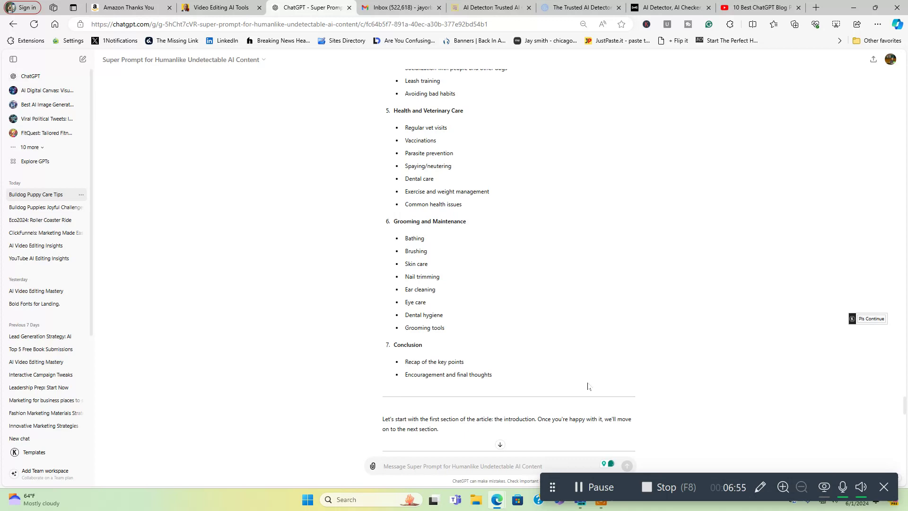
{"action": "scroll", "coordinate": [588, 386], "scroll_direction": "down", "scroll_amount": 15}
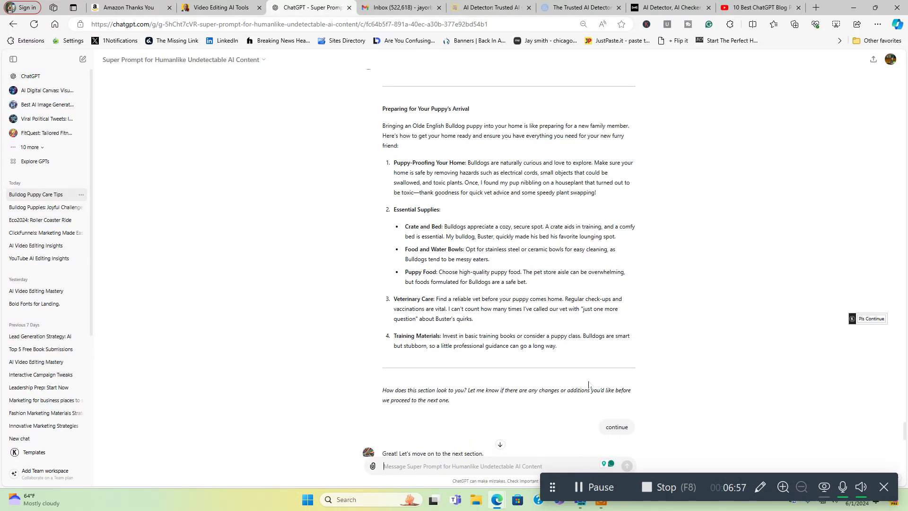
{"action": "scroll", "coordinate": [588, 385], "scroll_direction": "down", "scroll_amount": 8}
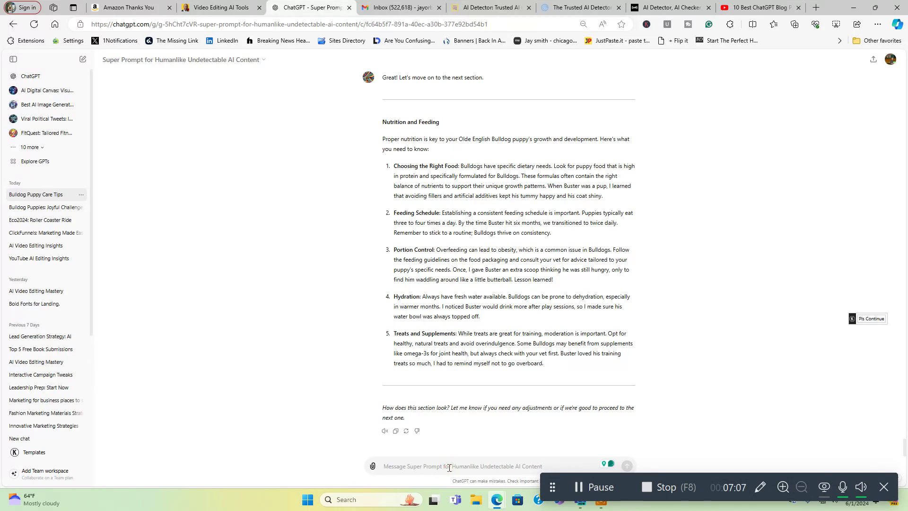
Step: Send 'continu' twice to get the Health and Veterinary Care section with its seven points
{"action": "type", "text": "contin"}
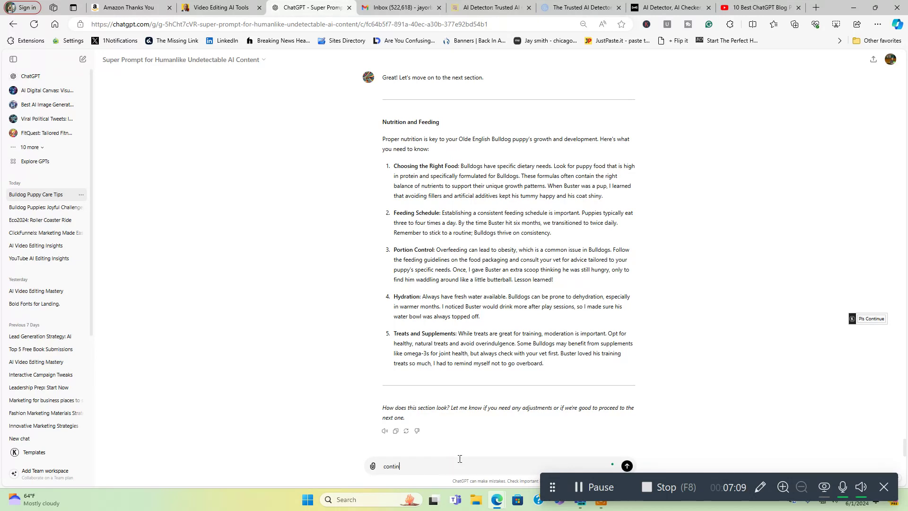
{"action": "type", "text": "ue"}
{"action": "key", "text": "Return"}
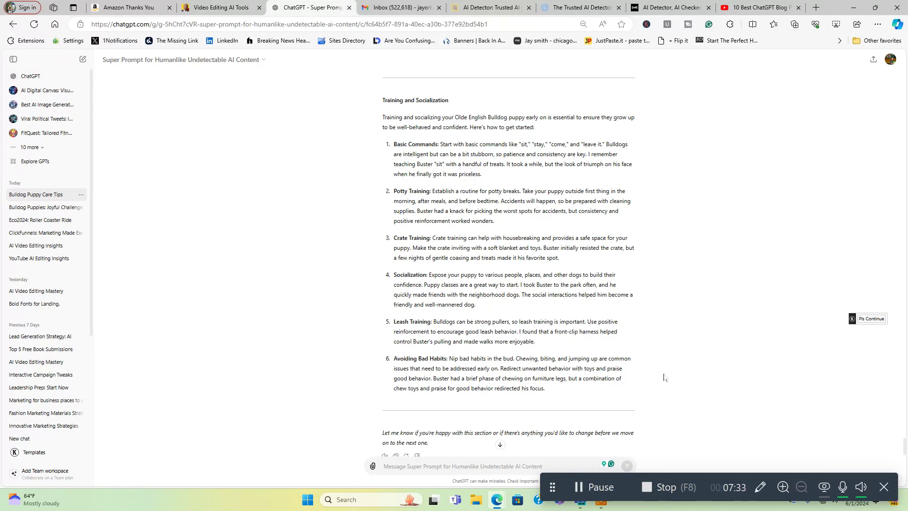
{"action": "scroll", "coordinate": [664, 379], "scroll_direction": "down", "scroll_amount": 1}
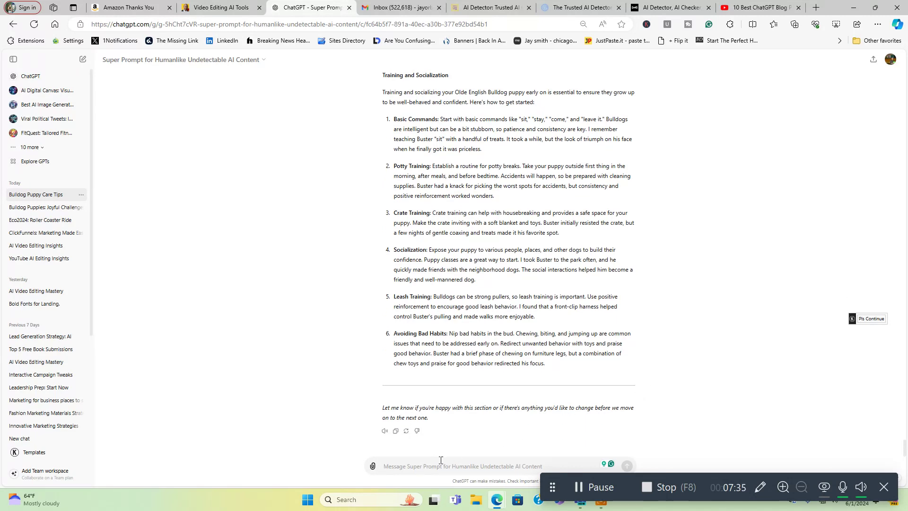
{"action": "type", "text": "conti"}
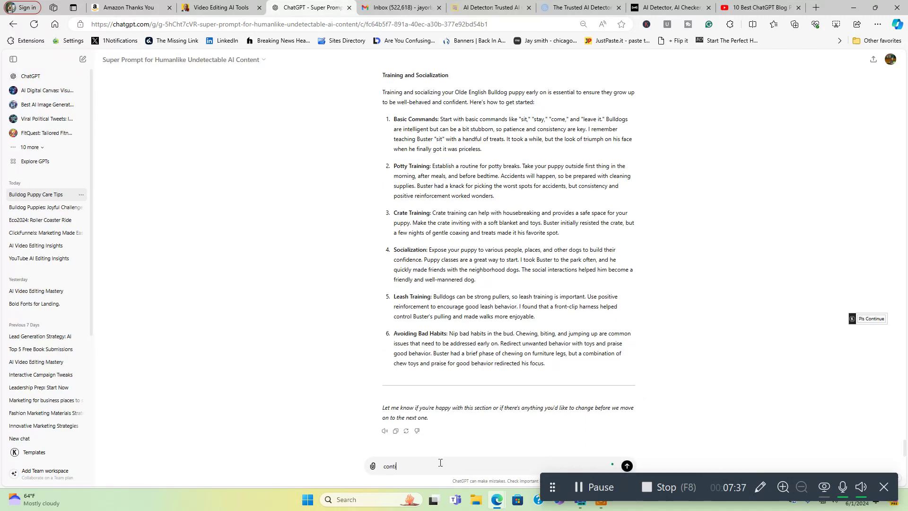
{"action": "type", "text": "nue"}
{"action": "key", "text": "Return"}
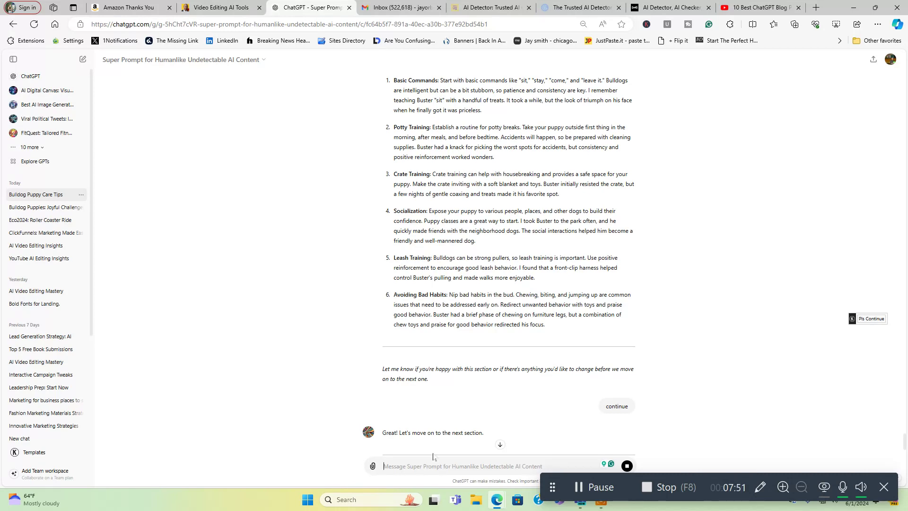
{"action": "scroll", "coordinate": [565, 397], "scroll_direction": "down", "scroll_amount": 3}
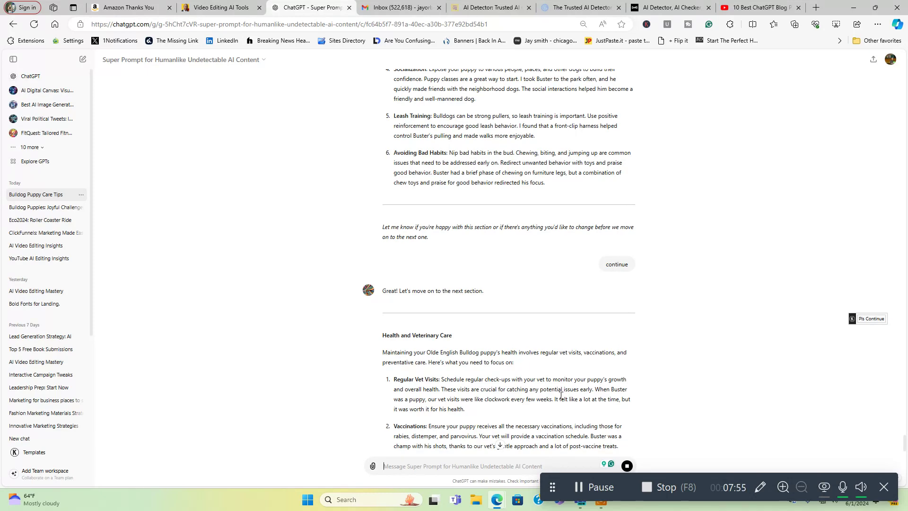
{"action": "scroll", "coordinate": [561, 395], "scroll_direction": "down", "scroll_amount": 3}
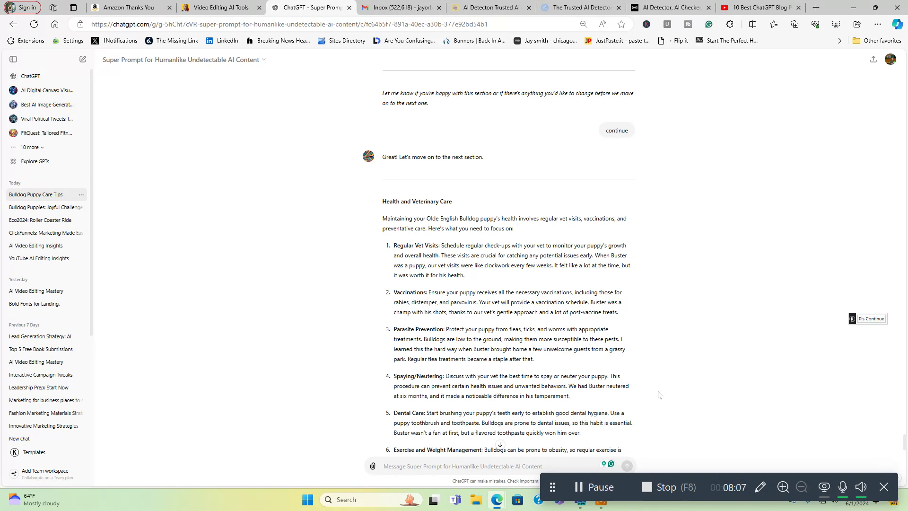
{"action": "scroll", "coordinate": [658, 395], "scroll_direction": "down", "scroll_amount": 2}
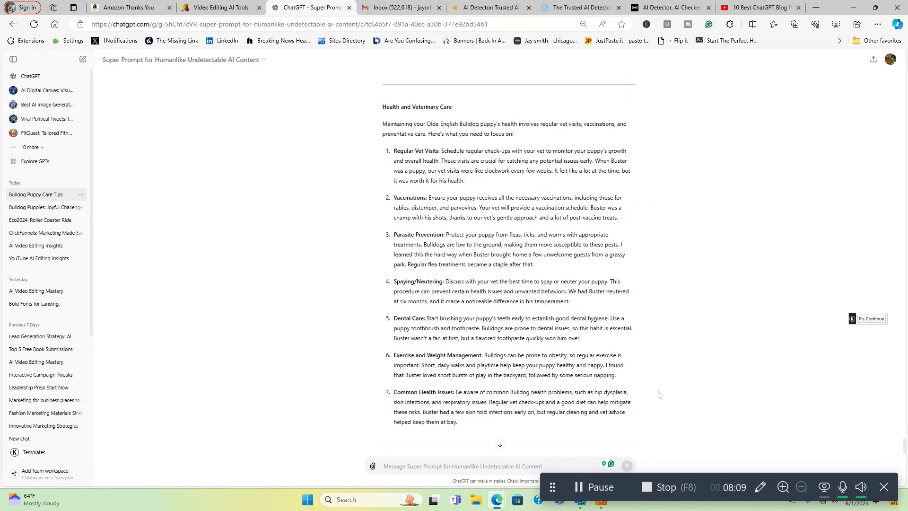
{"action": "scroll", "coordinate": [658, 395], "scroll_direction": "down", "scroll_amount": 1}
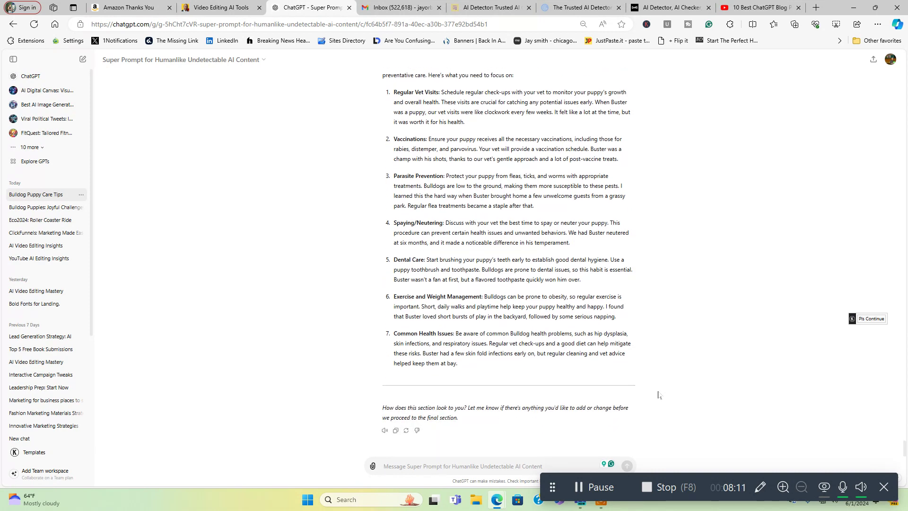
Step: Reply 'looks good' to get the eight-point Grooming and Maintenance section and Conclusion
{"action": "type", "text": "loo"}
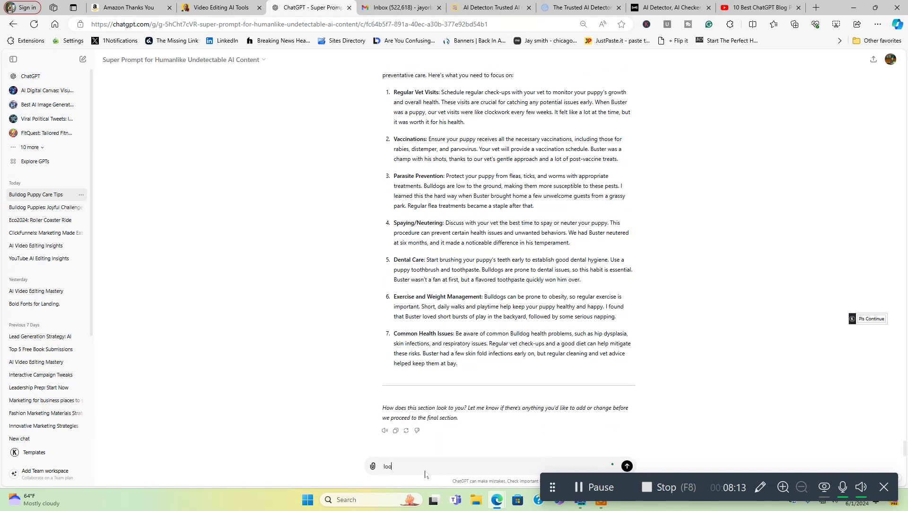
{"action": "type", "text": "ks good"}
{"action": "key", "text": "Return"}
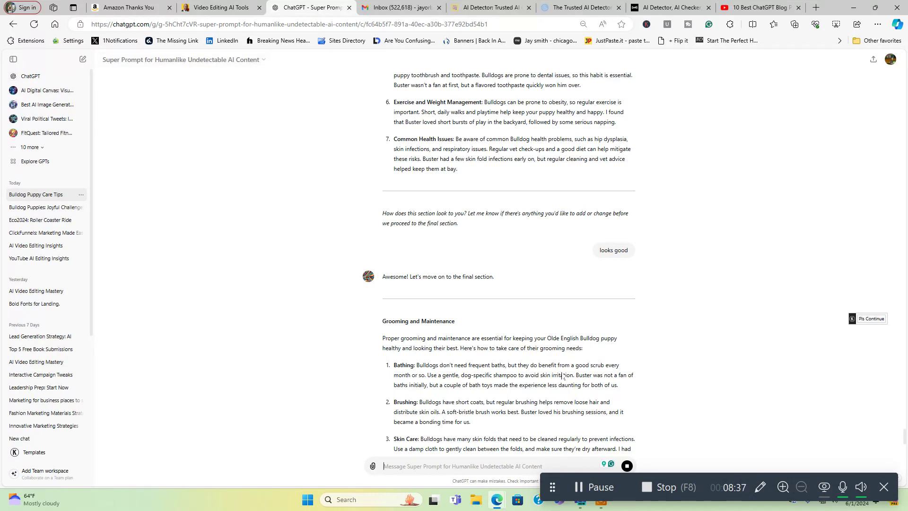
{"action": "scroll", "coordinate": [595, 385], "scroll_direction": "down", "scroll_amount": 5}
{"action": "scroll", "coordinate": [597, 386], "scroll_direction": "down", "scroll_amount": 2}
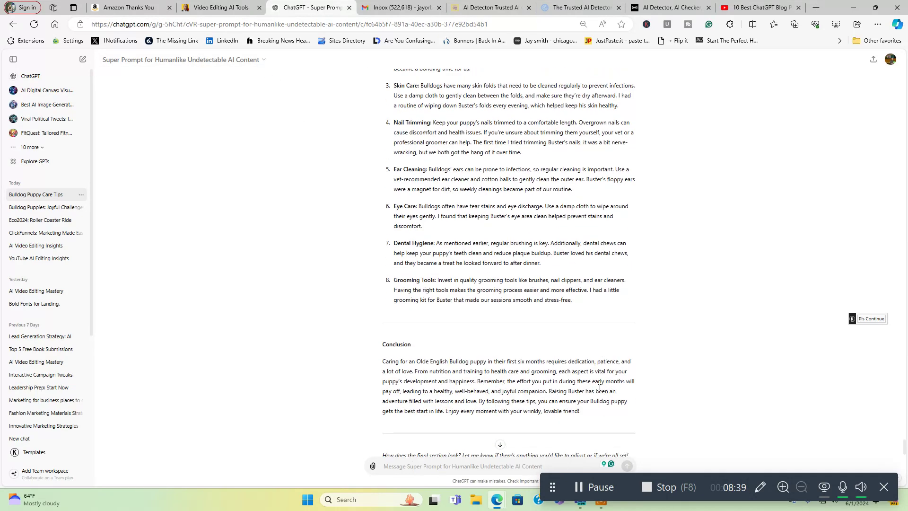
{"action": "scroll", "coordinate": [600, 387], "scroll_direction": "up", "scroll_amount": 10}
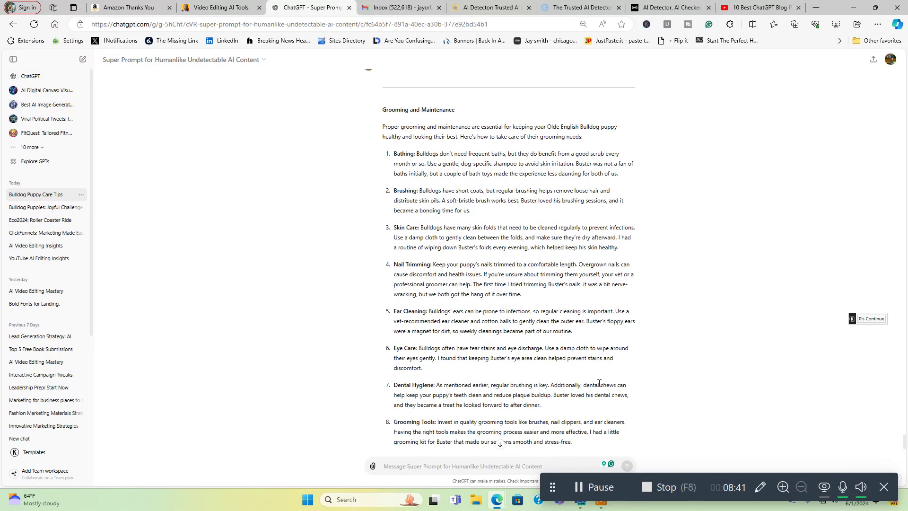
{"action": "scroll", "coordinate": [599, 384], "scroll_direction": "up", "scroll_amount": 7}
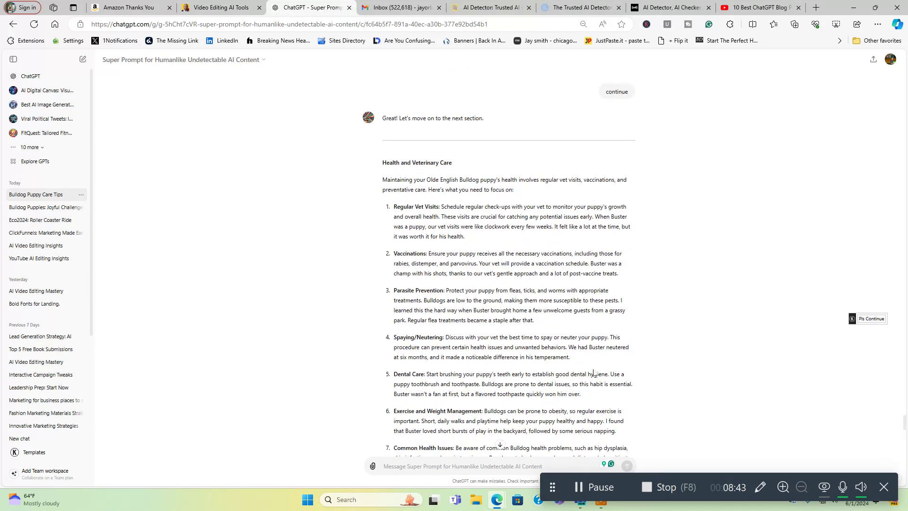
{"action": "scroll", "coordinate": [592, 376], "scroll_direction": "down", "scroll_amount": 14}
{"action": "scroll", "coordinate": [585, 381], "scroll_direction": "down", "scroll_amount": 3}
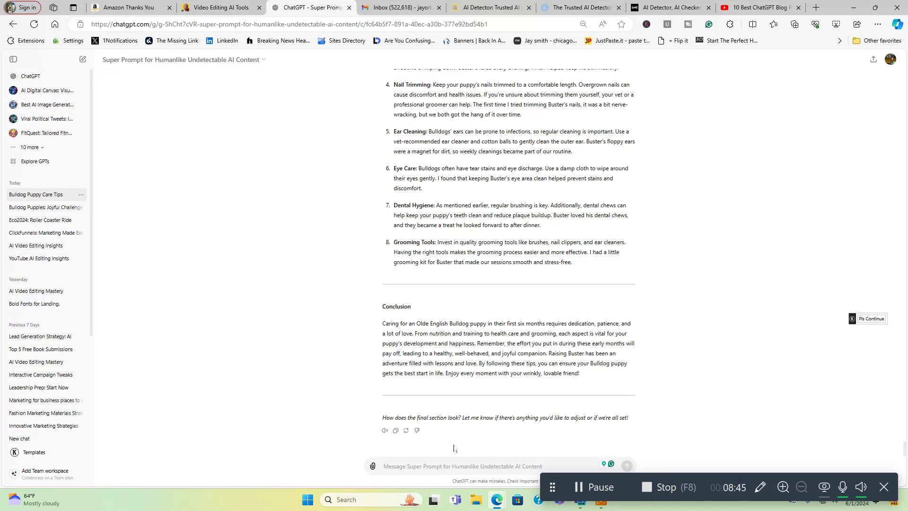
Step: Ask ChatGPT to merge the whole puppy article into one clean, in-depth piece without dividing lines
{"action": "left_click", "coordinate": [433, 468]}
{"action": "type", "text": "now put th"}
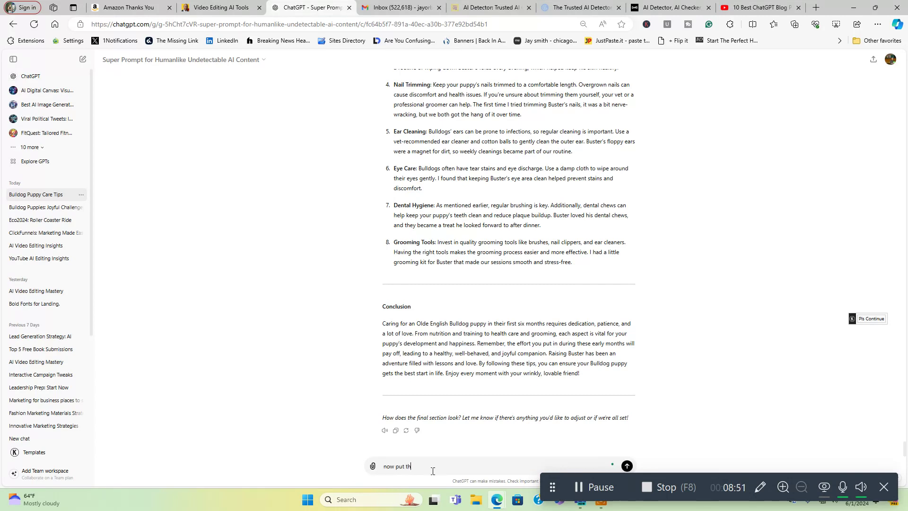
{"action": "type", "text": "is wholea article together with no lines etc we just one clean in depth art"}
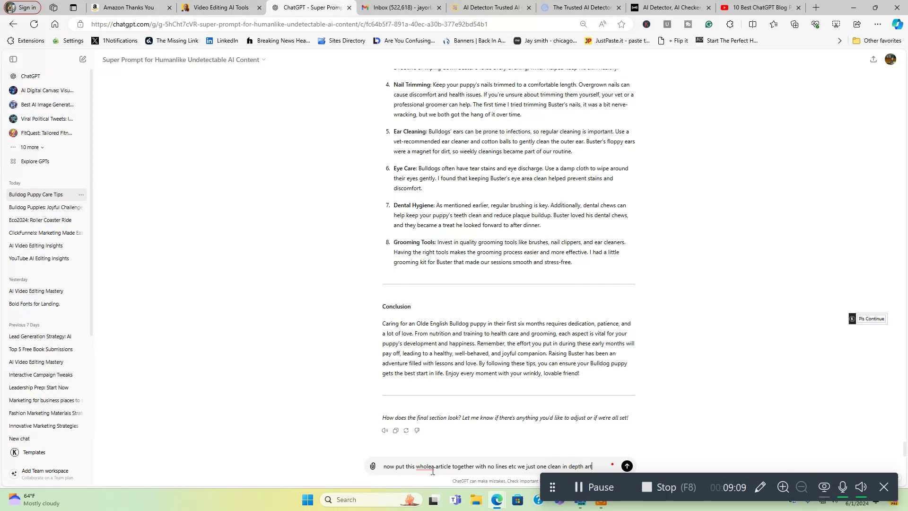
{"action": "type", "text": "icle"}
{"action": "key", "text": "Return"}
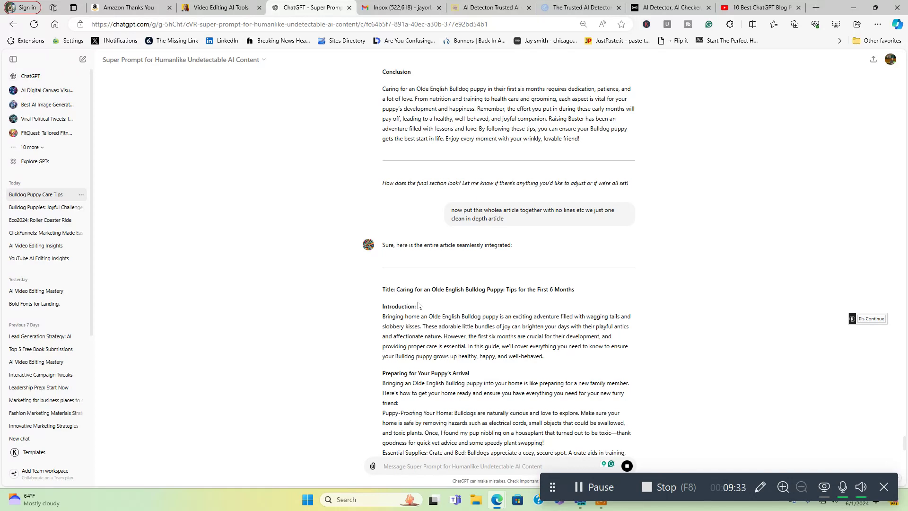
Step: Have ChatGPT continue generating the cut-off merged article
{"action": "mouse_move", "coordinate": [397, 289]}
{"action": "left_mouse_down"}
{"action": "mouse_move", "coordinate": [452, 308]}
{"action": "mouse_move", "coordinate": [449, 326]}
{"action": "mouse_move", "coordinate": [501, 383]}
{"action": "mouse_move", "coordinate": [517, 423]}
{"action": "mouse_move", "coordinate": [544, 394]}
{"action": "mouse_move", "coordinate": [527, 378]}
{"action": "left_mouse_up"}
{"action": "scroll", "coordinate": [426, 303], "scroll_direction": "down", "scroll_amount": 4}
{"action": "scroll", "coordinate": [450, 325], "scroll_direction": "down", "scroll_amount": 2}
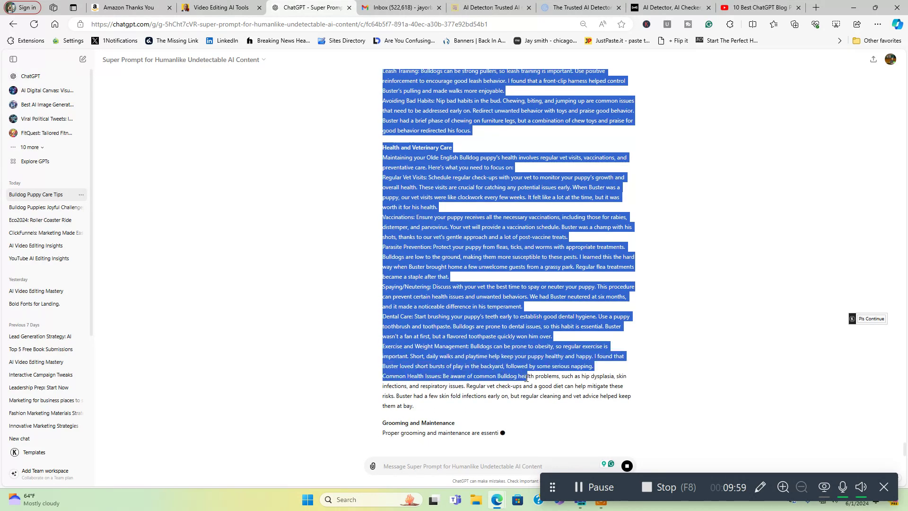
{"action": "mouse_move", "coordinate": [526, 379]}
{"action": "left_mouse_down"}
{"action": "mouse_move", "coordinate": [539, 440]}
{"action": "mouse_move", "coordinate": [548, 402]}
{"action": "left_mouse_up"}
{"action": "left_click", "coordinate": [599, 444]}
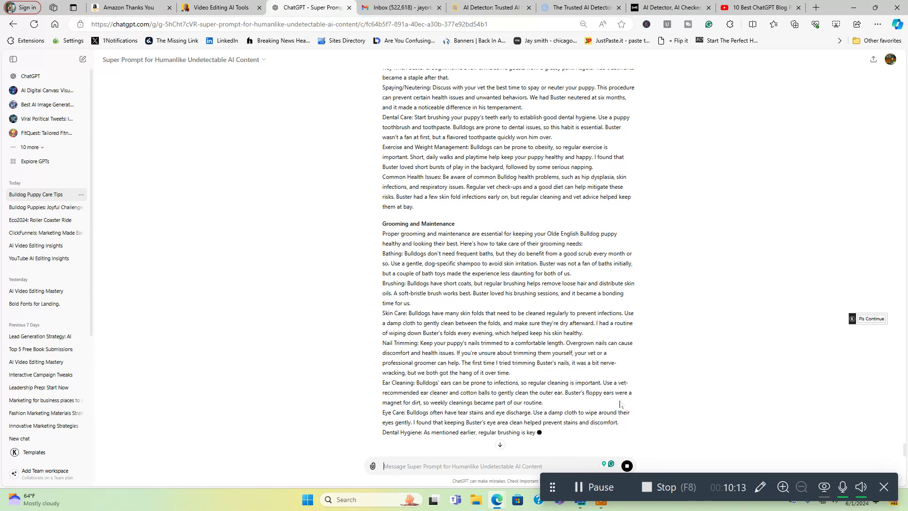
Step: Copy the complete merged article, from the introduction through the conclusion
{"action": "scroll", "coordinate": [620, 404], "scroll_direction": "up", "scroll_amount": 15}
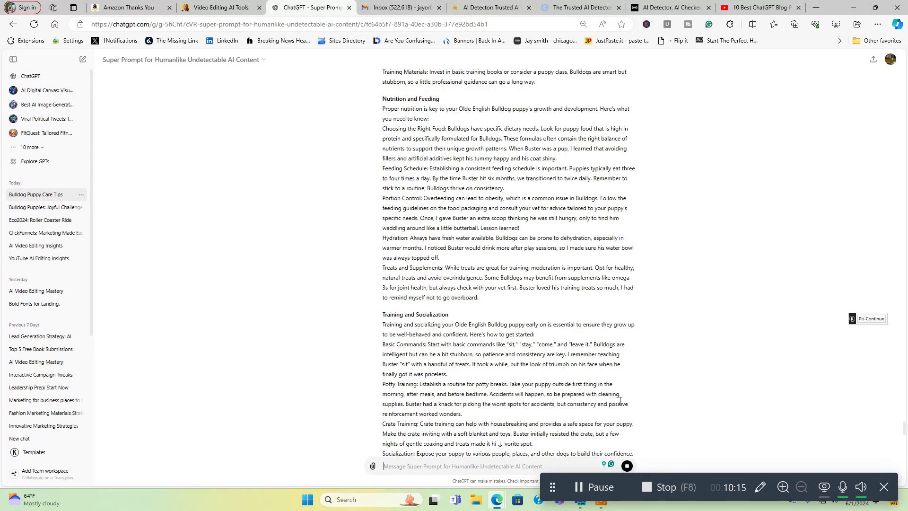
{"action": "scroll", "coordinate": [620, 402], "scroll_direction": "up", "scroll_amount": 6}
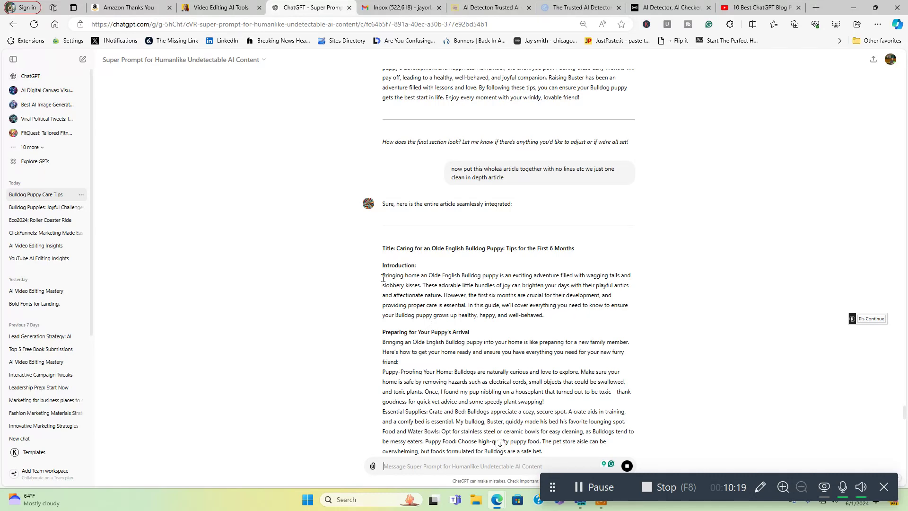
{"action": "mouse_move", "coordinate": [383, 279]}
{"action": "left_mouse_down"}
{"action": "mouse_move", "coordinate": [442, 332]}
{"action": "mouse_move", "coordinate": [470, 345]}
{"action": "mouse_move", "coordinate": [492, 392]}
{"action": "mouse_move", "coordinate": [595, 395]}
{"action": "mouse_move", "coordinate": [608, 378]}
{"action": "left_mouse_up"}
{"action": "scroll", "coordinate": [492, 393], "scroll_direction": "down", "scroll_amount": 7}
{"action": "scroll", "coordinate": [492, 390], "scroll_direction": "down", "scroll_amount": 10}
{"action": "scroll", "coordinate": [492, 391], "scroll_direction": "down", "scroll_amount": 4}
{"action": "scroll", "coordinate": [492, 391], "scroll_direction": "down", "scroll_amount": 4}
{"action": "right_click", "coordinate": [605, 378]}
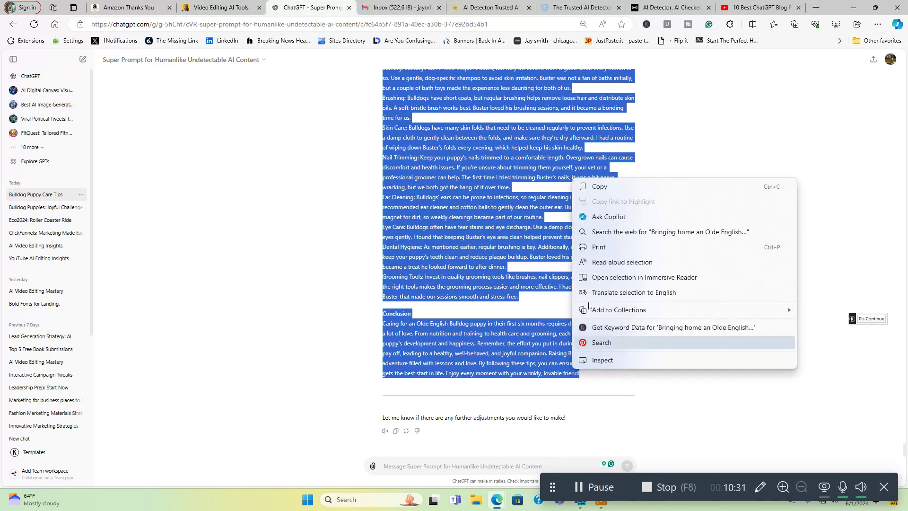
{"action": "left_click", "coordinate": [600, 187]}
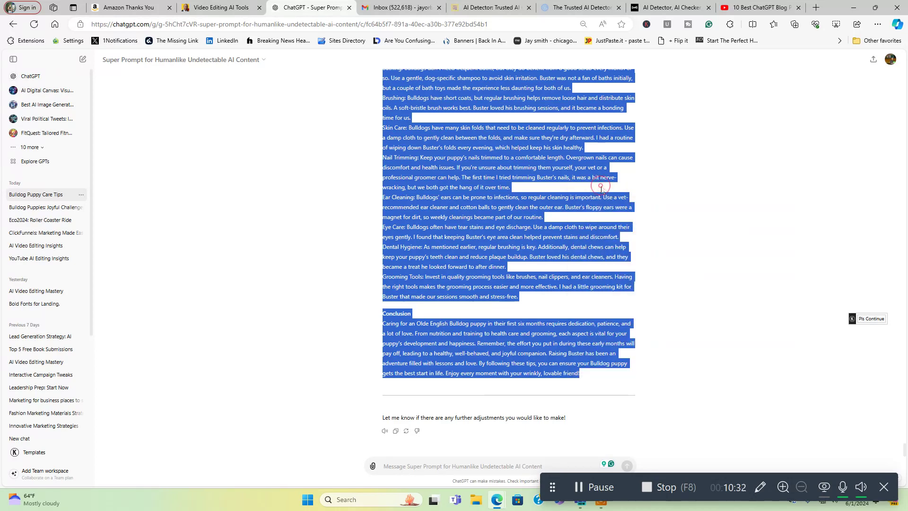
{"action": "left_click", "coordinate": [604, 408]}
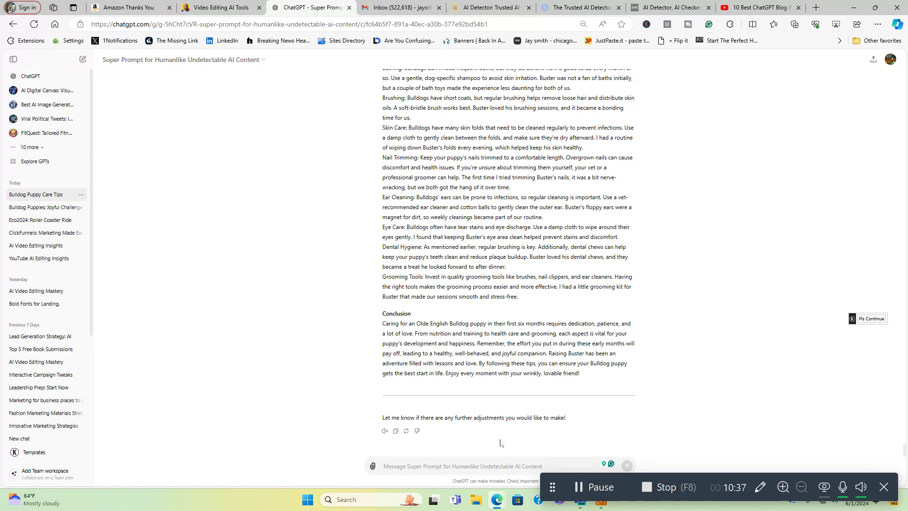
Step: Ask ChatGPT how many words the article has, about 1,662 per the reply
{"action": "left_click", "coordinate": [413, 465]}
{"action": "type", "text": "how many w"}
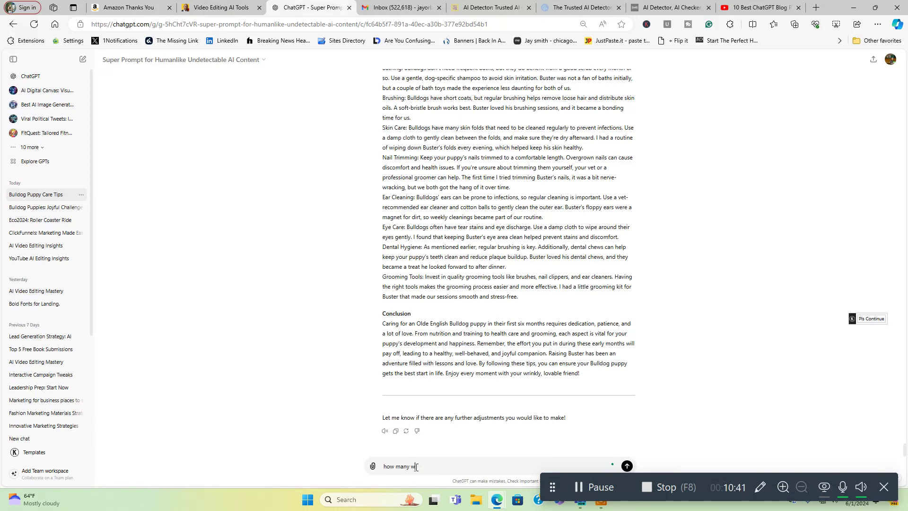
{"action": "type", "text": "ords is this article?"}
{"action": "key", "text": "Return"}
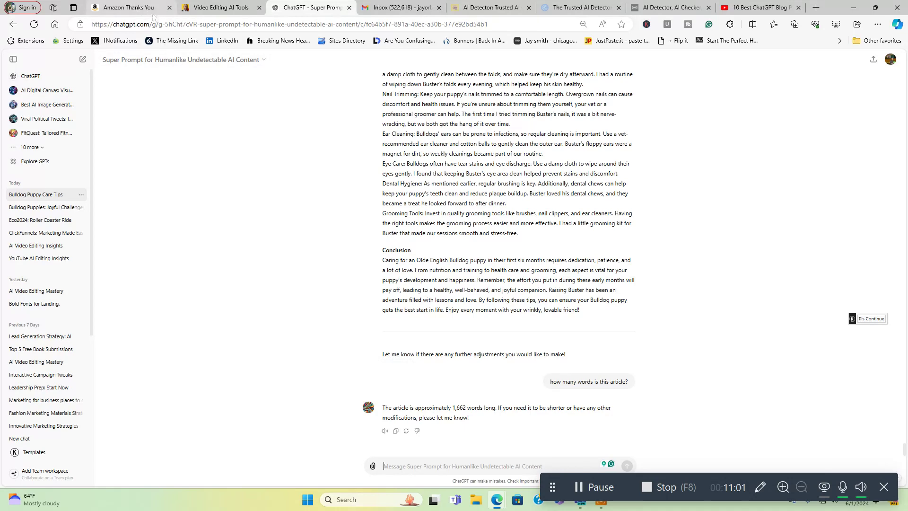
{"action": "left_click", "coordinate": [665, 9]}
Step: Paste the 1688-word article into Undetectable AI and confirm the AI check rates it human
{"action": "key", "text": "F5"}
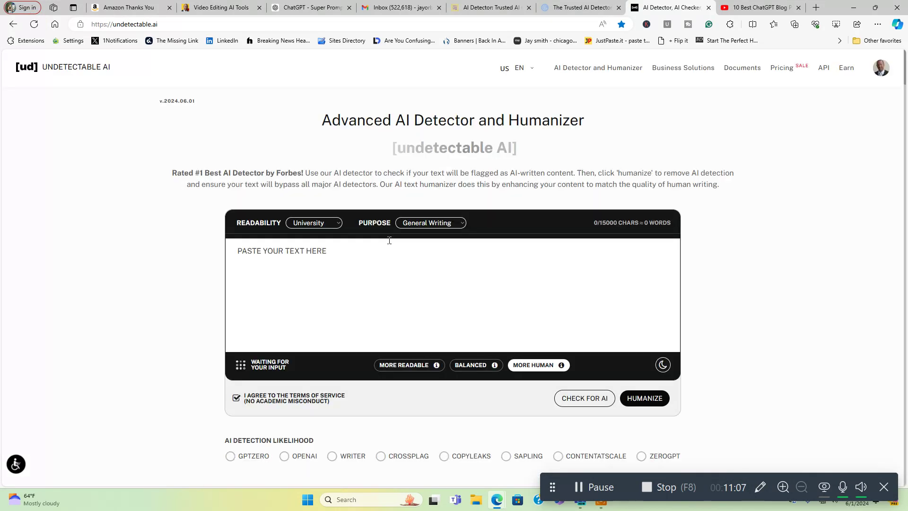
{"action": "right_click", "coordinate": [318, 263]}
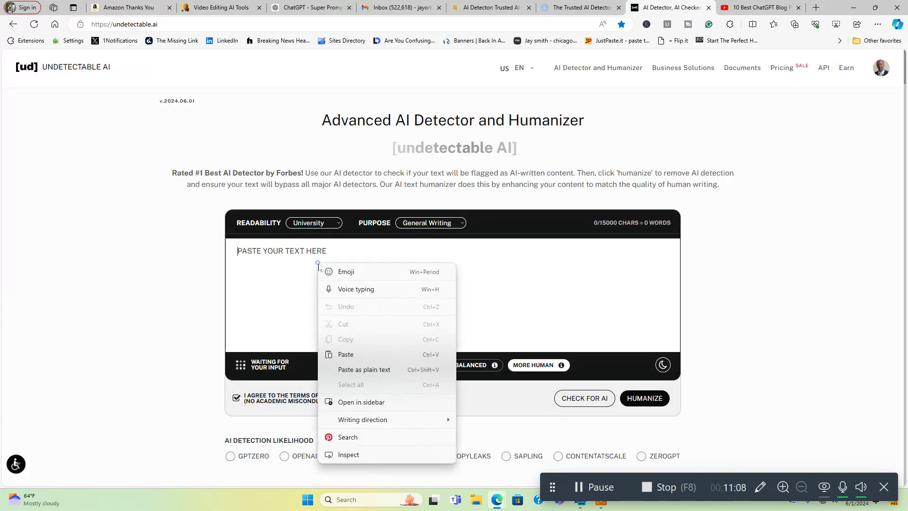
{"action": "left_click", "coordinate": [346, 354]}
{"action": "left_click", "coordinate": [585, 398]}
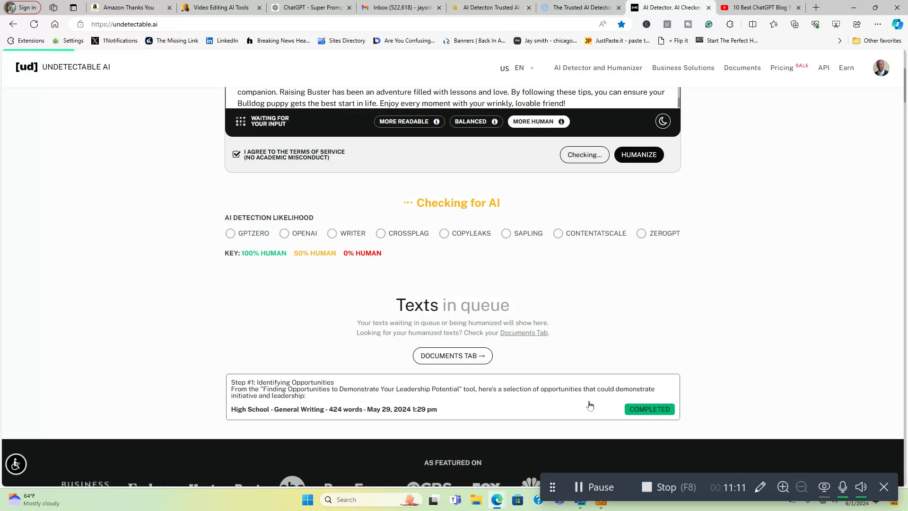
{"action": "scroll", "coordinate": [587, 393], "scroll_direction": "up", "scroll_amount": 5}
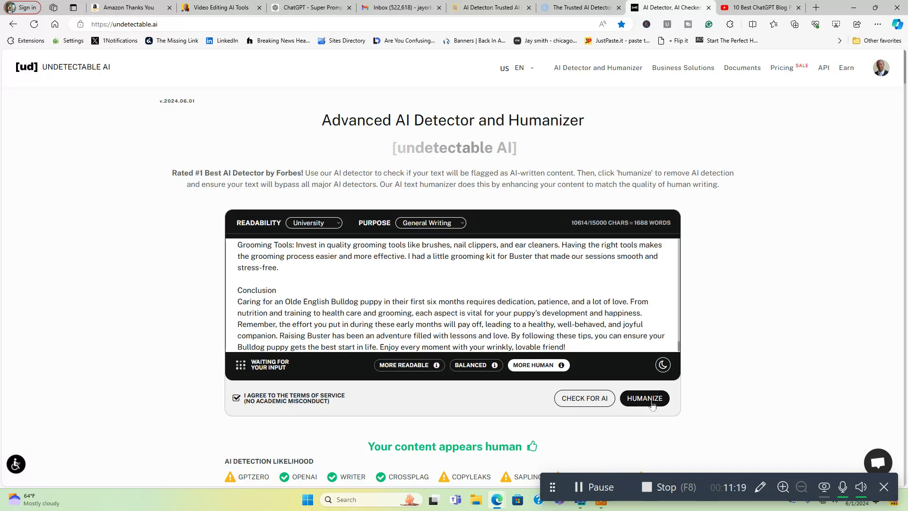
Step: Humanize the article at University readability, General Writing, More Human strength, and review the text
{"action": "left_click", "coordinate": [652, 403]}
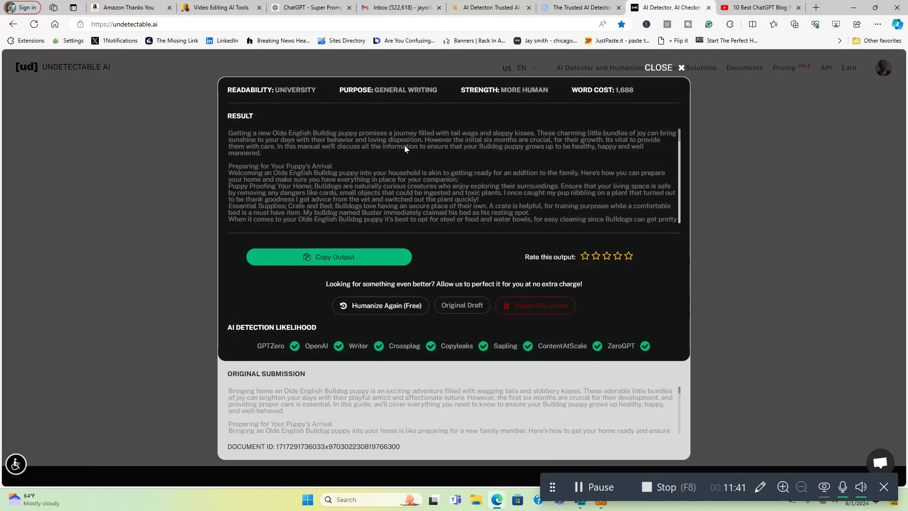
{"action": "left_click", "coordinate": [680, 69]}
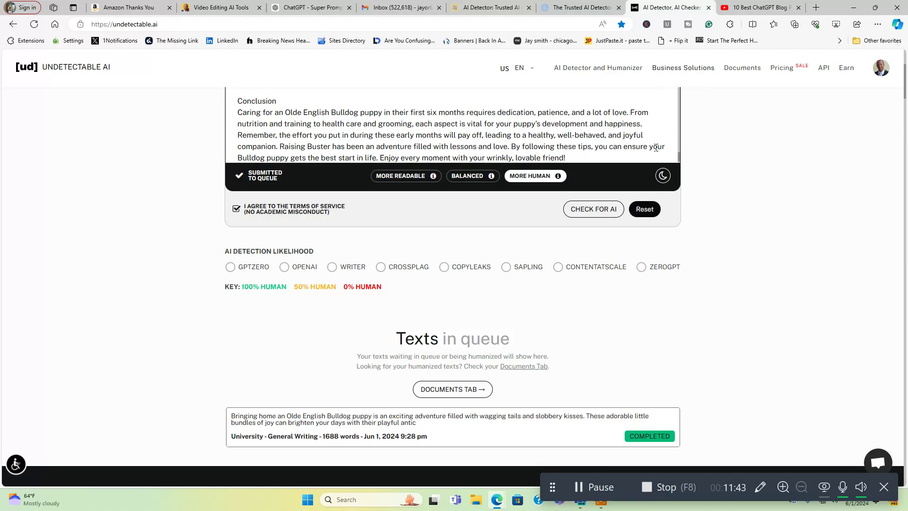
{"action": "scroll", "coordinate": [644, 312], "scroll_direction": "up", "scroll_amount": 3}
{"action": "scroll", "coordinate": [392, 251], "scroll_direction": "up", "scroll_amount": 1}
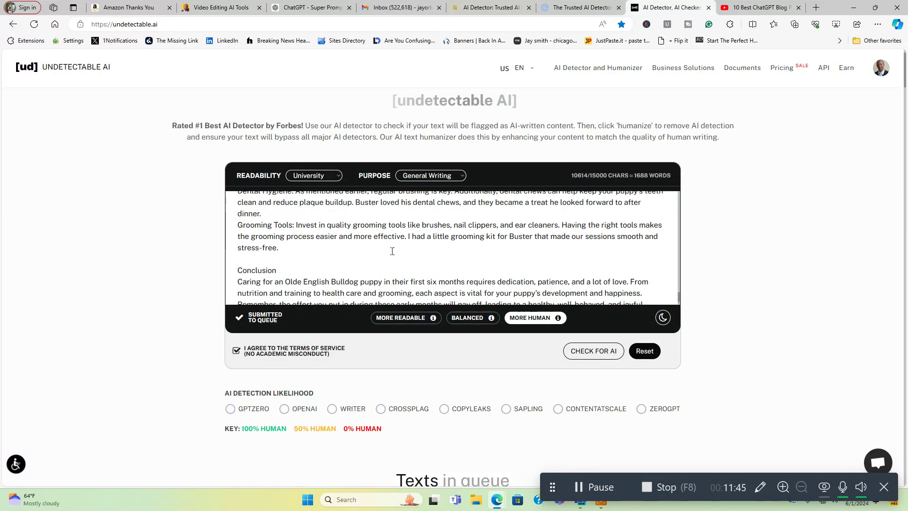
{"action": "scroll", "coordinate": [392, 251], "scroll_direction": "up", "scroll_amount": 10}
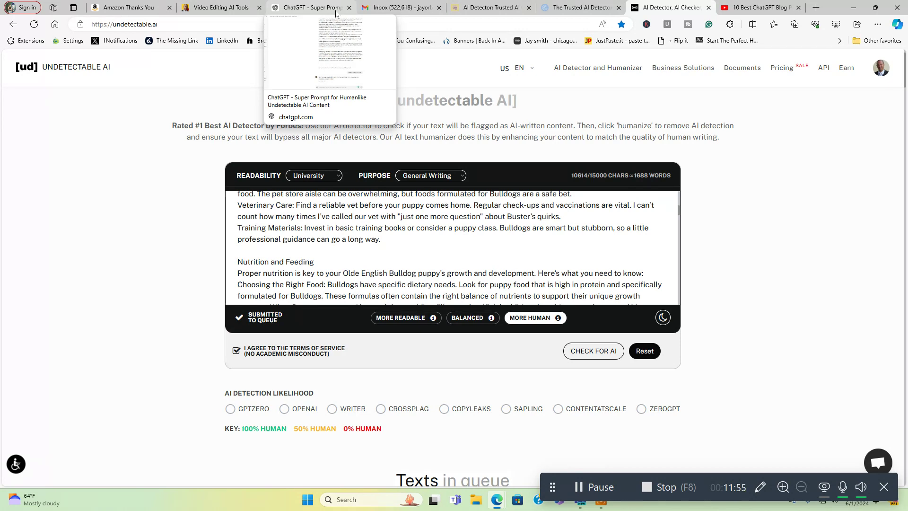
Step: Back in ChatGPT, read the 1,662-word count reply and draft a new message reading 'here'
{"action": "left_click", "coordinate": [336, 13]}
{"action": "scroll", "coordinate": [644, 368], "scroll_direction": "up", "scroll_amount": 3}
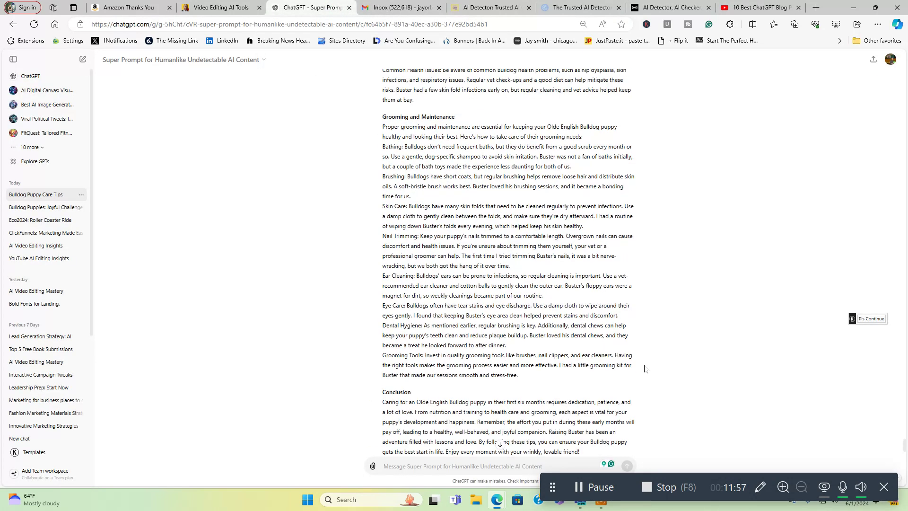
{"action": "scroll", "coordinate": [645, 368], "scroll_direction": "down", "scroll_amount": 3}
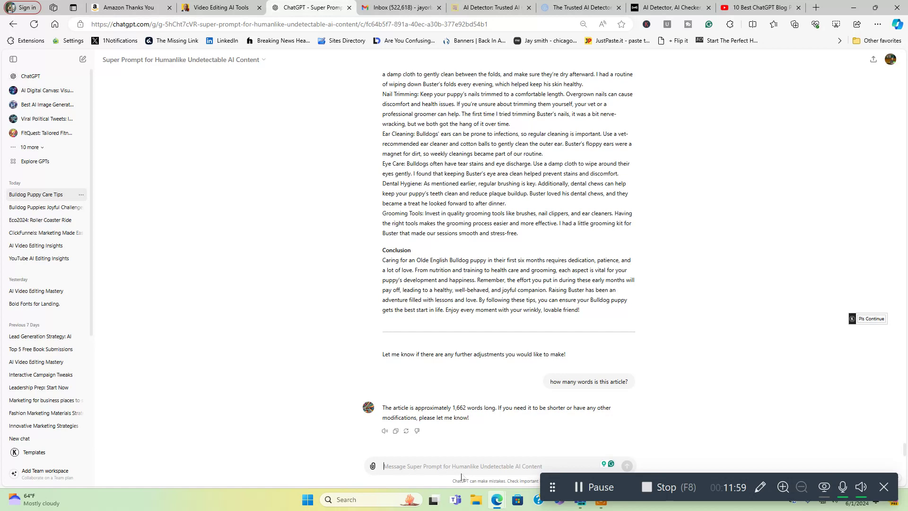
{"action": "type", "text": "here"}
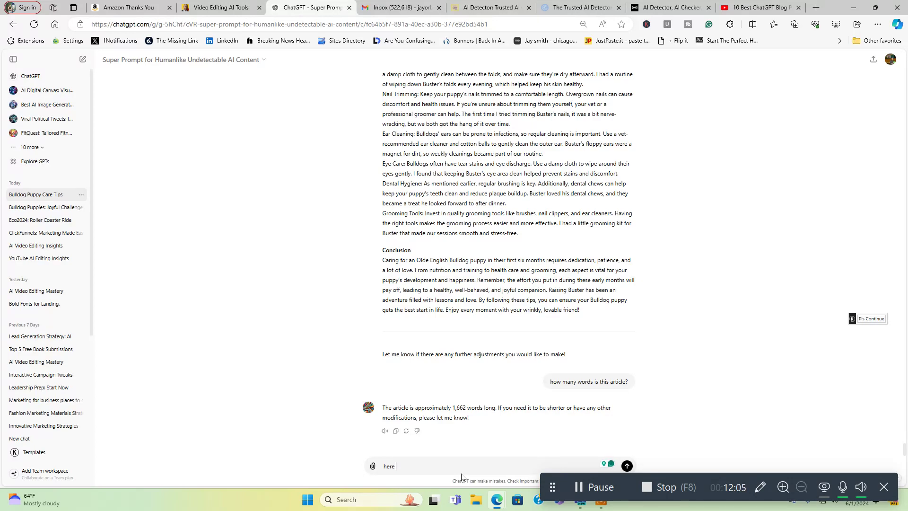
{"action": "scroll", "coordinate": [537, 366], "scroll_direction": "up", "scroll_amount": 4}
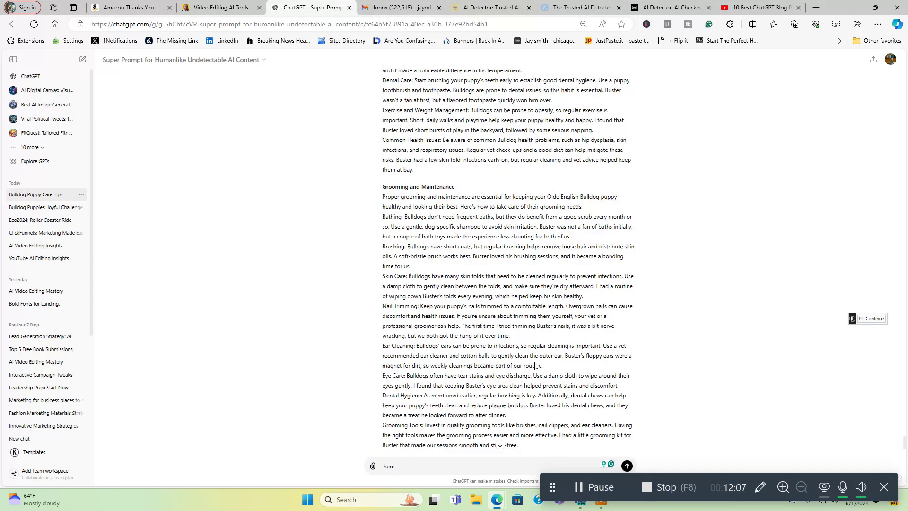
{"action": "scroll", "coordinate": [537, 366], "scroll_direction": "up", "scroll_amount": 15}
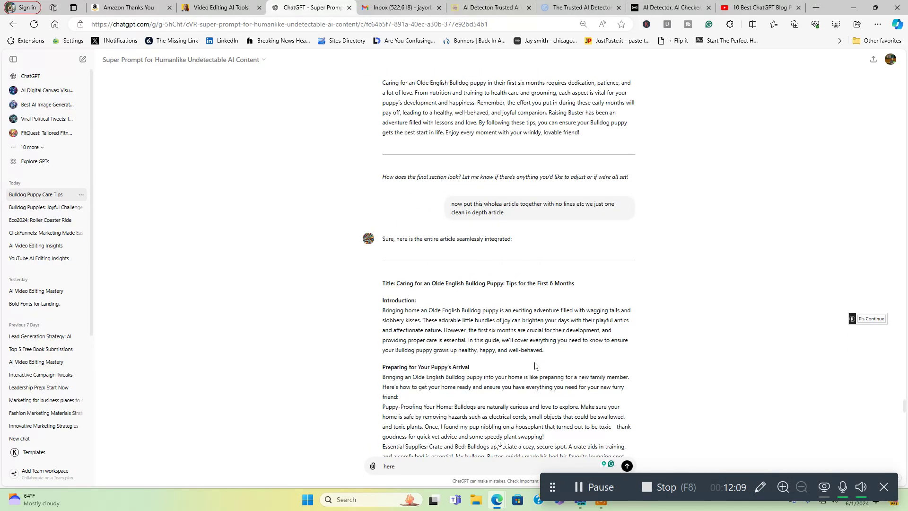
{"action": "scroll", "coordinate": [521, 331], "scroll_direction": "up", "scroll_amount": 3}
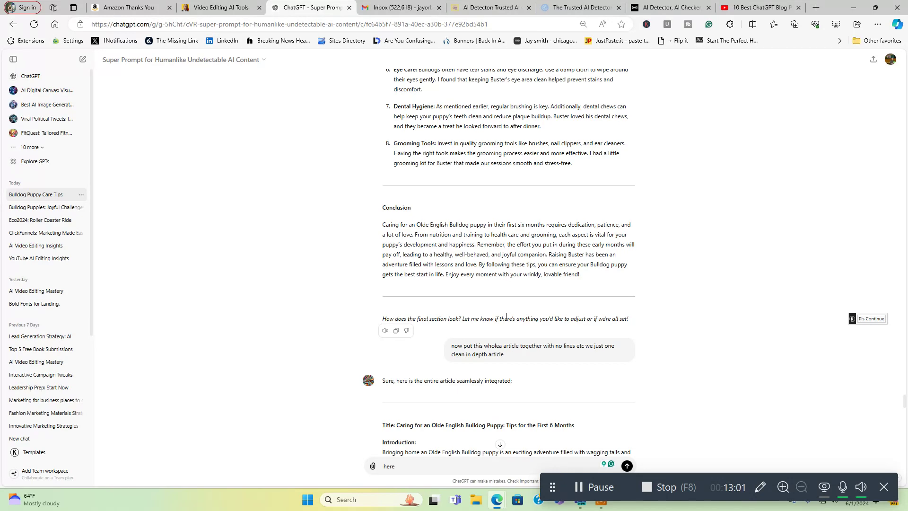
Step: Look back through the earlier section-by-section article drafts, then go to the Video Editing AI Tools page
{"action": "scroll", "coordinate": [605, 376], "scroll_direction": "up", "scroll_amount": 4}
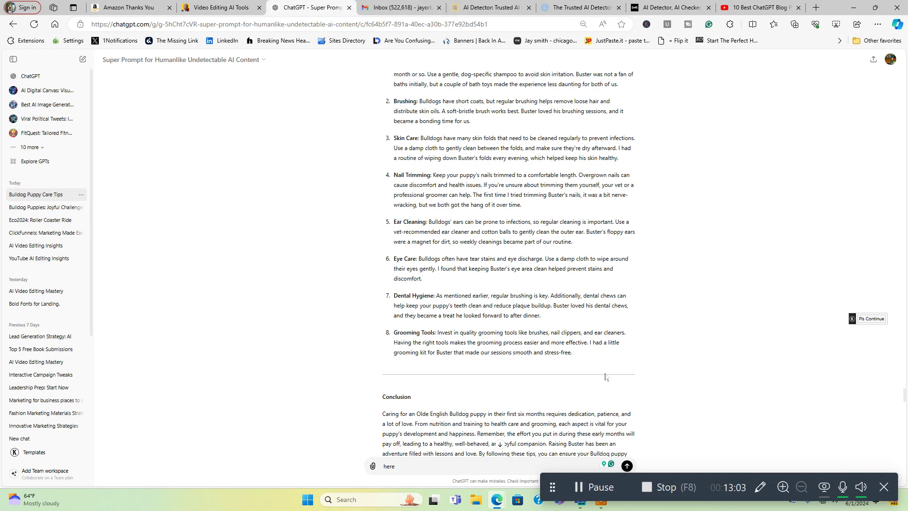
{"action": "scroll", "coordinate": [605, 377], "scroll_direction": "up", "scroll_amount": 3}
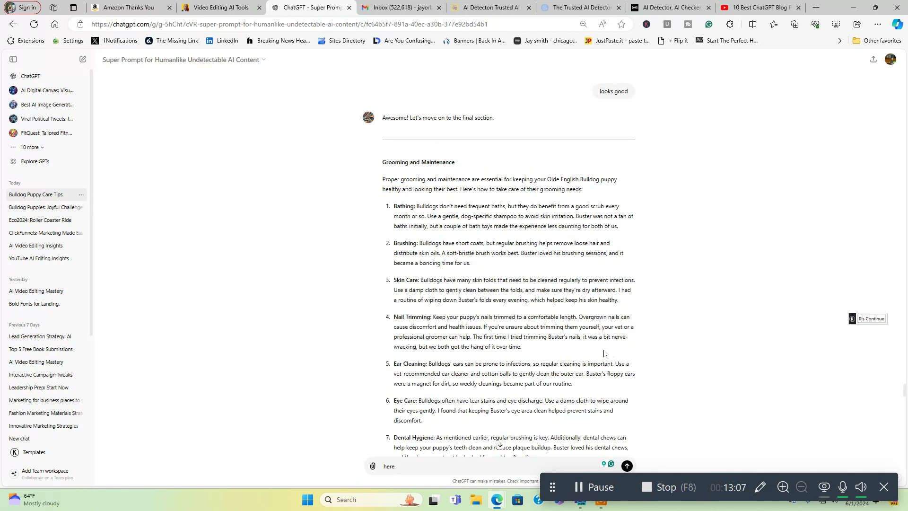
{"action": "scroll", "coordinate": [604, 354], "scroll_direction": "up", "scroll_amount": 2}
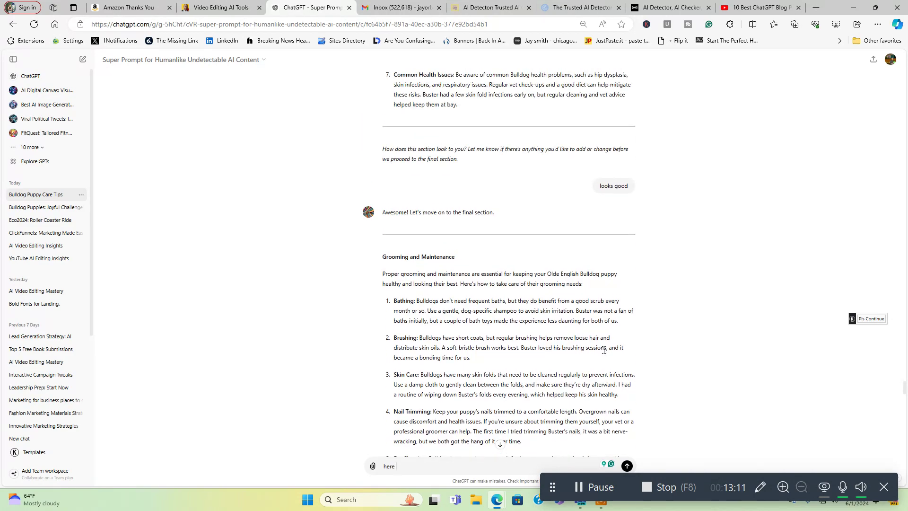
{"action": "scroll", "coordinate": [604, 350], "scroll_direction": "up", "scroll_amount": 15}
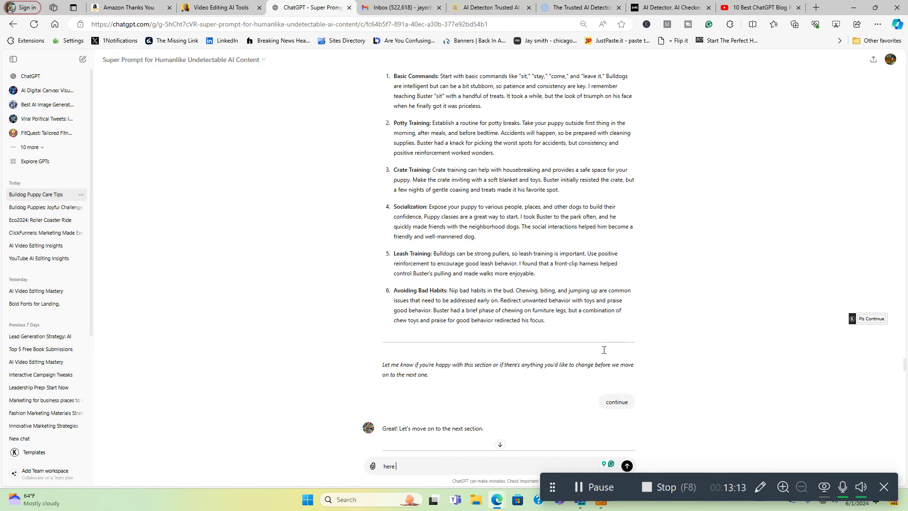
{"action": "scroll", "coordinate": [604, 350], "scroll_direction": "up", "scroll_amount": 12}
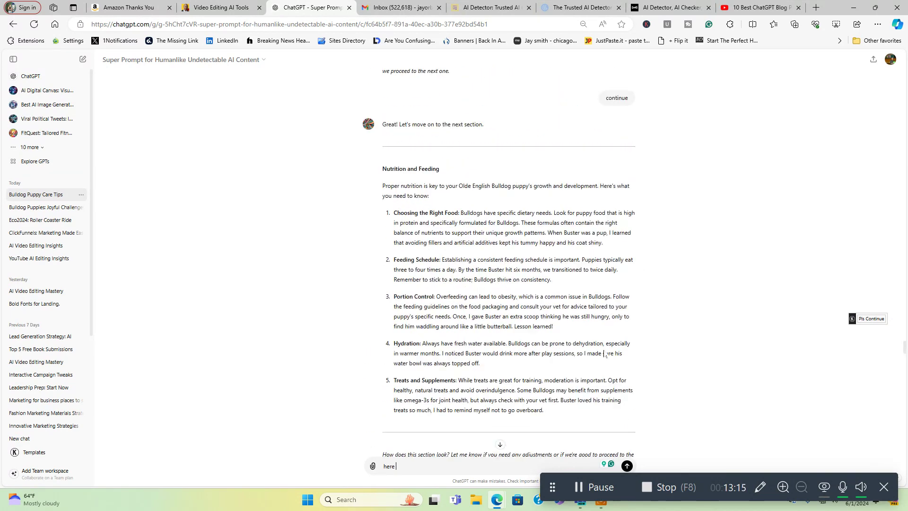
{"action": "scroll", "coordinate": [606, 354], "scroll_direction": "up", "scroll_amount": 3}
{"action": "scroll", "coordinate": [604, 354], "scroll_direction": "up", "scroll_amount": 7}
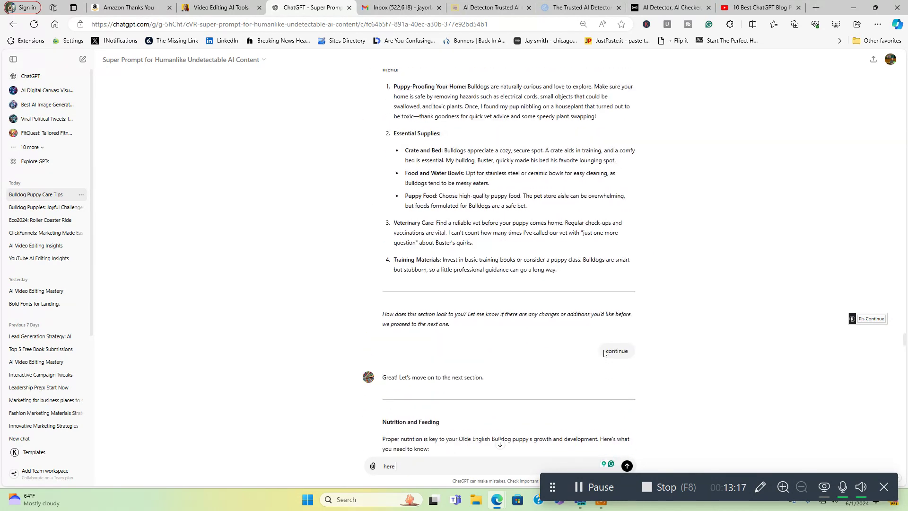
{"action": "scroll", "coordinate": [604, 354], "scroll_direction": "up", "scroll_amount": 4}
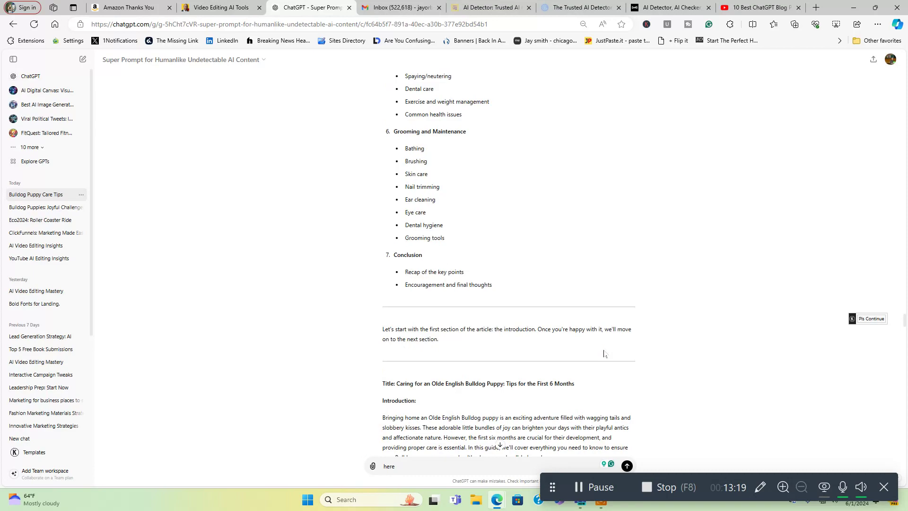
{"action": "scroll", "coordinate": [604, 354], "scroll_direction": "up", "scroll_amount": 20}
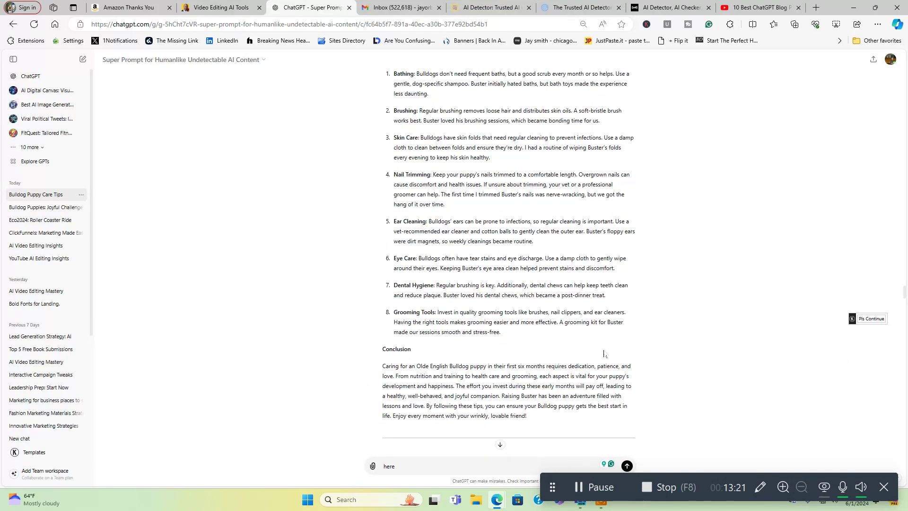
{"action": "scroll", "coordinate": [604, 354], "scroll_direction": "up", "scroll_amount": 10}
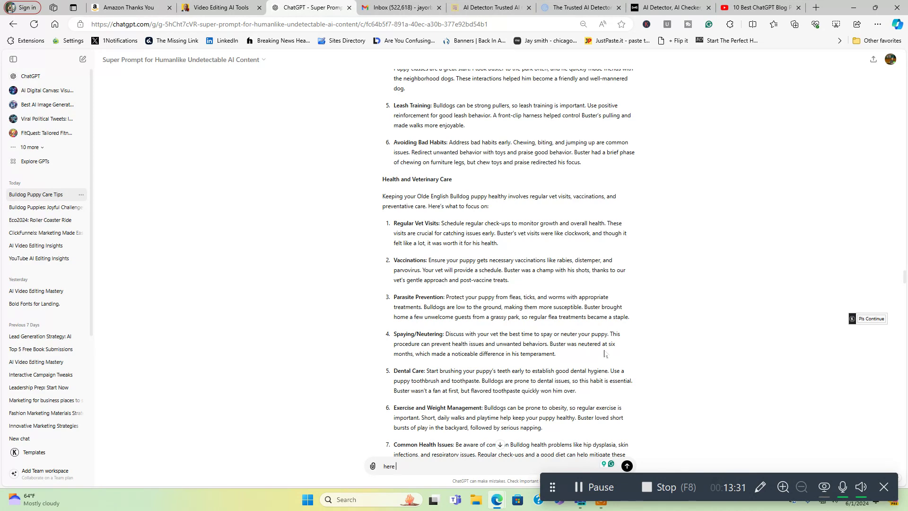
{"action": "scroll", "coordinate": [606, 354], "scroll_direction": "up", "scroll_amount": 3}
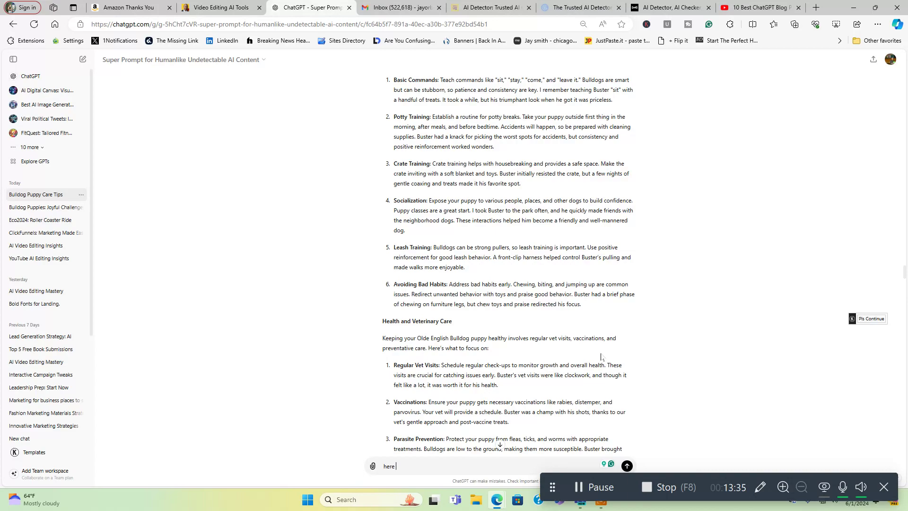
{"action": "scroll", "coordinate": [608, 345], "scroll_direction": "up", "scroll_amount": 6}
{"action": "scroll", "coordinate": [615, 333], "scroll_direction": "up", "scroll_amount": 10}
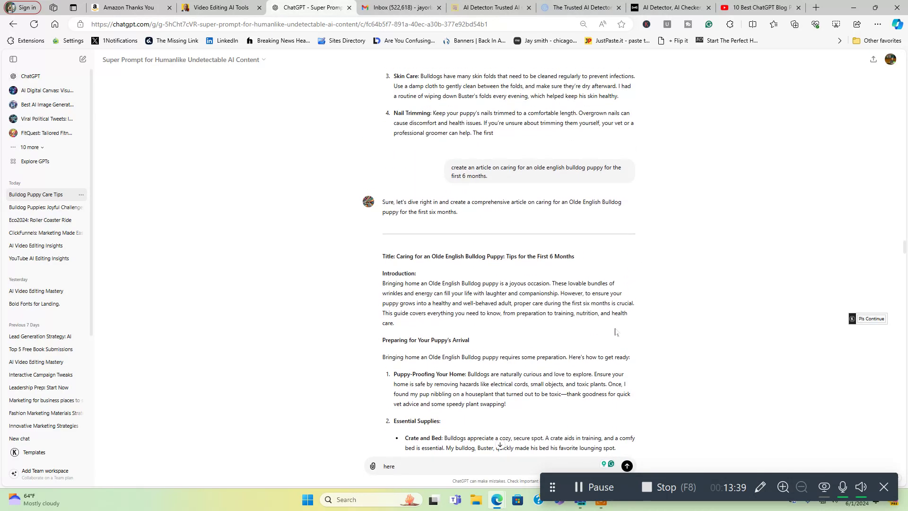
{"action": "scroll", "coordinate": [615, 331], "scroll_direction": "up", "scroll_amount": 3}
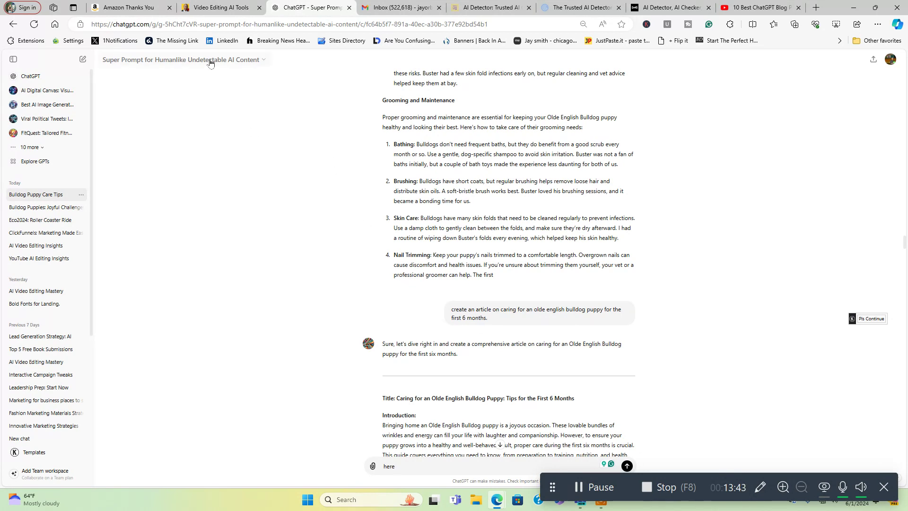
{"action": "scroll", "coordinate": [715, 306], "scroll_direction": "down", "scroll_amount": 3}
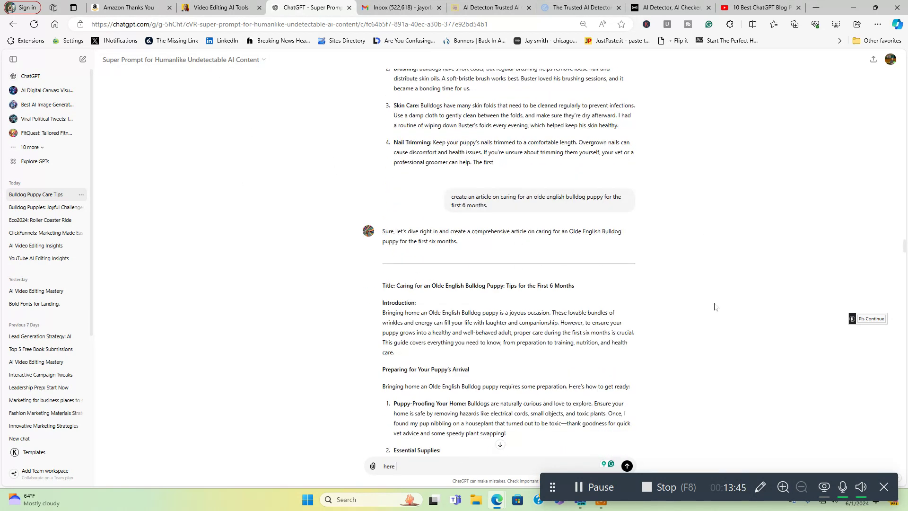
{"action": "scroll", "coordinate": [715, 306], "scroll_direction": "down", "scroll_amount": 1}
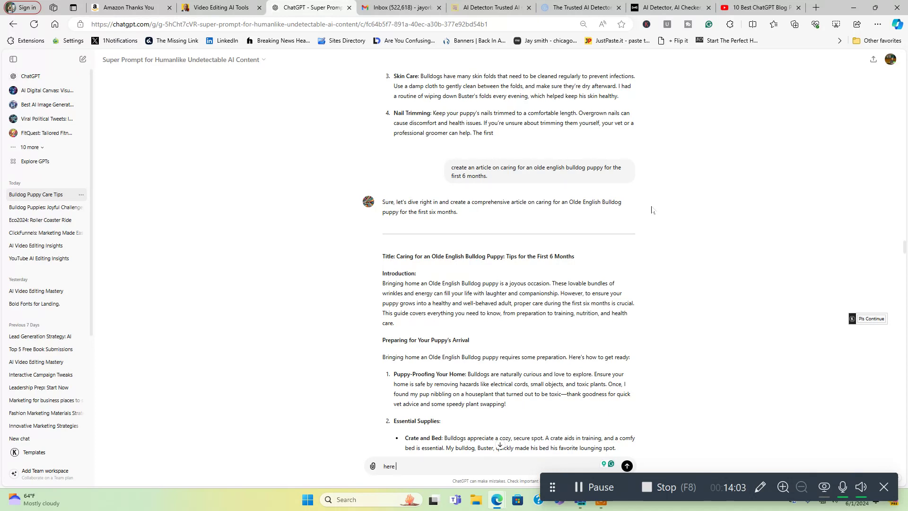
{"action": "left_click", "coordinate": [219, 9]}
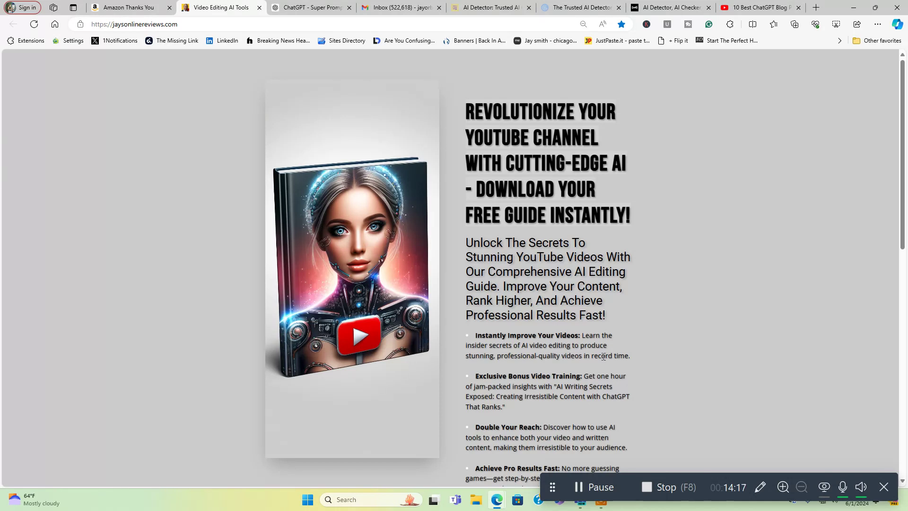
Step: Scroll down to the free guide's email field and Get Instant Access Now button
{"action": "scroll", "coordinate": [603, 357], "scroll_direction": "down", "scroll_amount": 5}
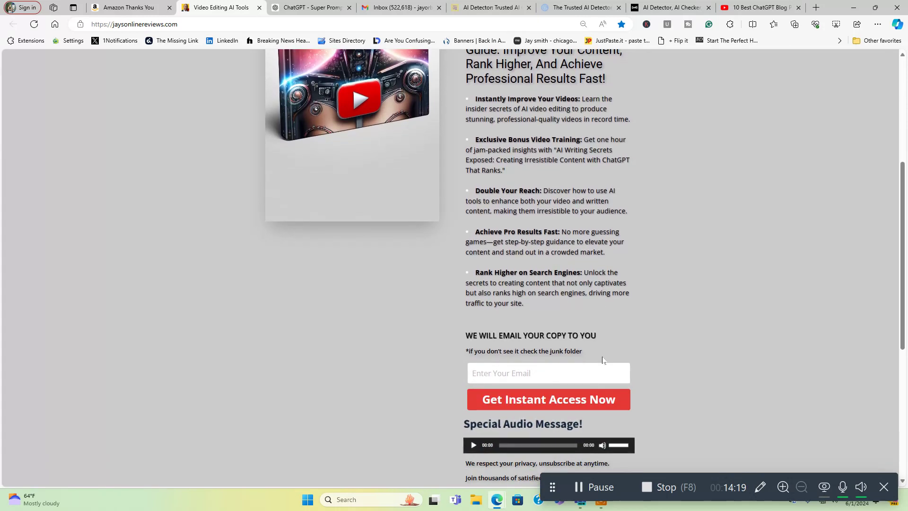